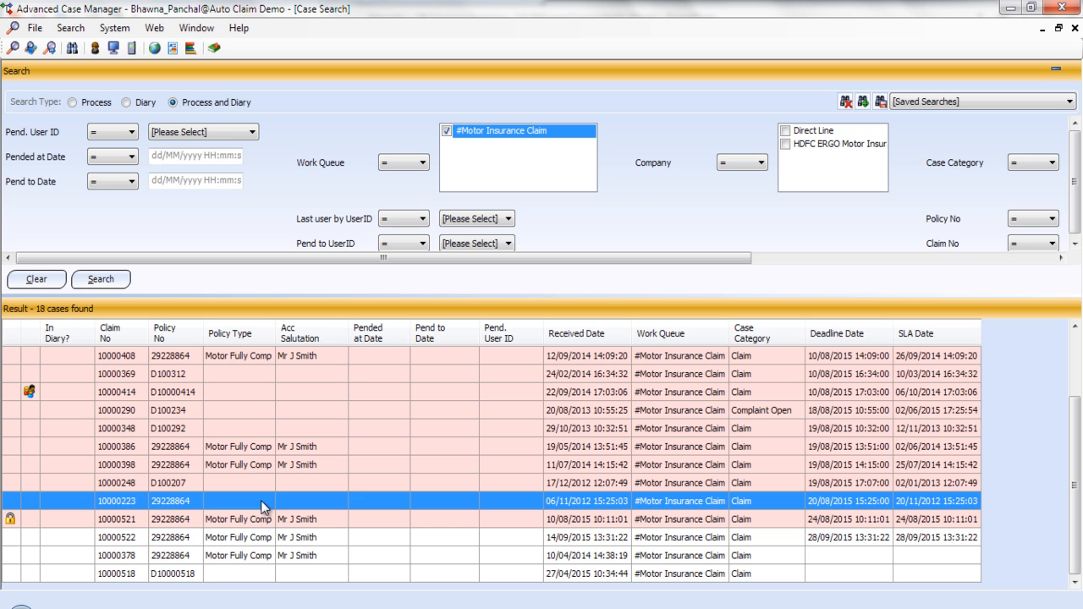
pyautogui.click(76, 521)
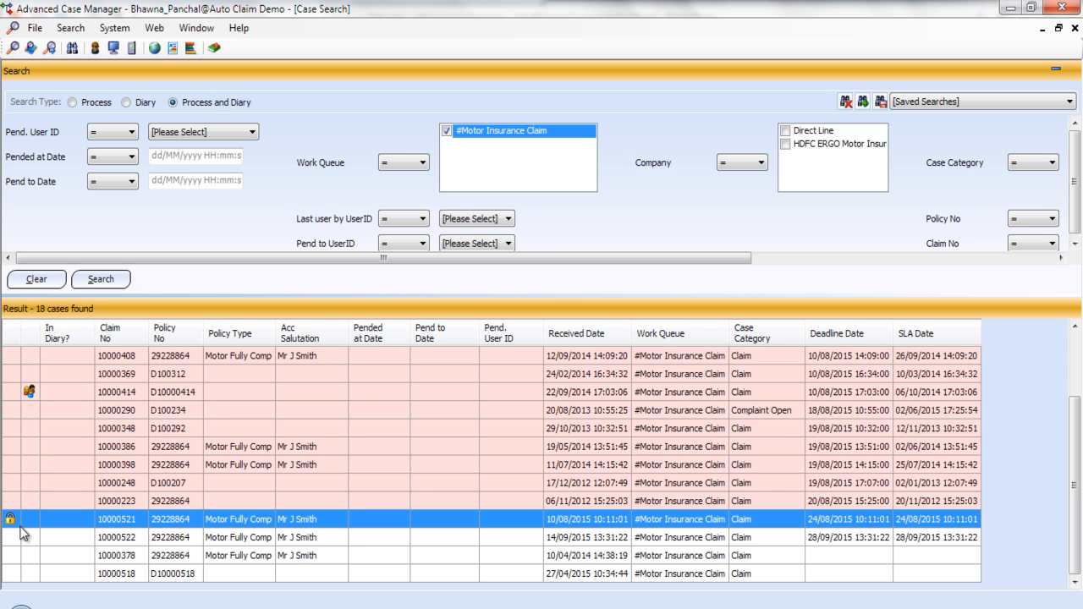
pyautogui.doubleClick(250, 537)
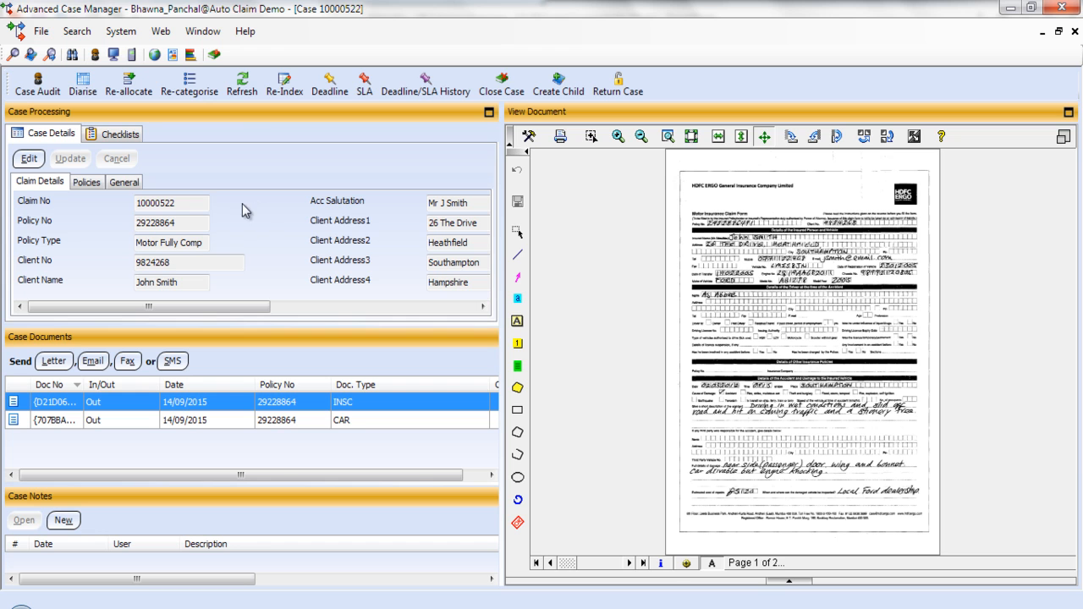
pyautogui.moveTo(209, 203); pyautogui.dragTo(96, 203)
pyautogui.click(193, 221)
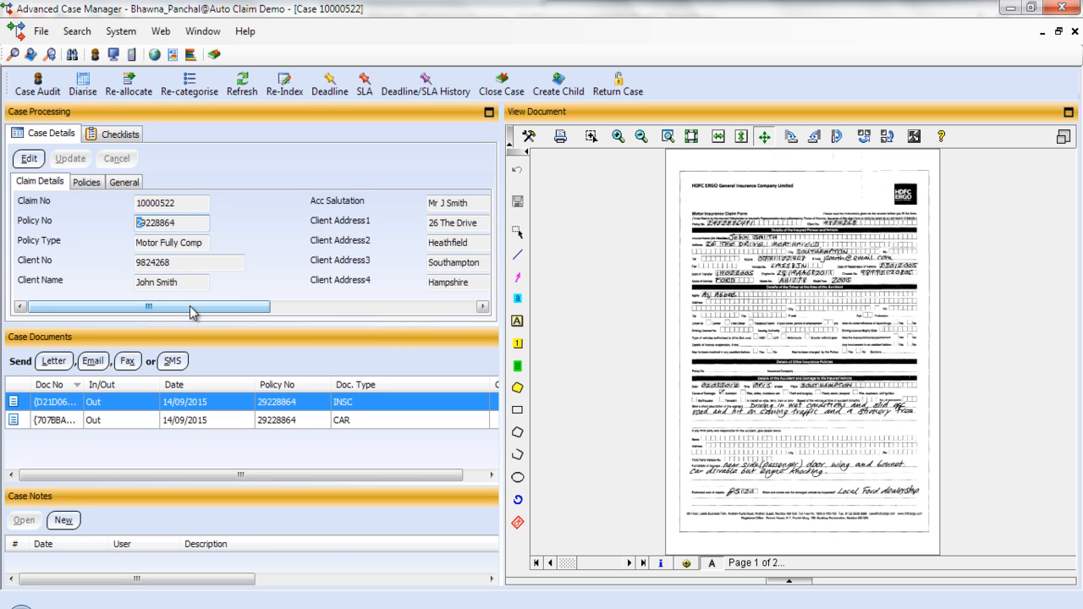
pyautogui.moveTo(193, 308); pyautogui.dragTo(435, 301)
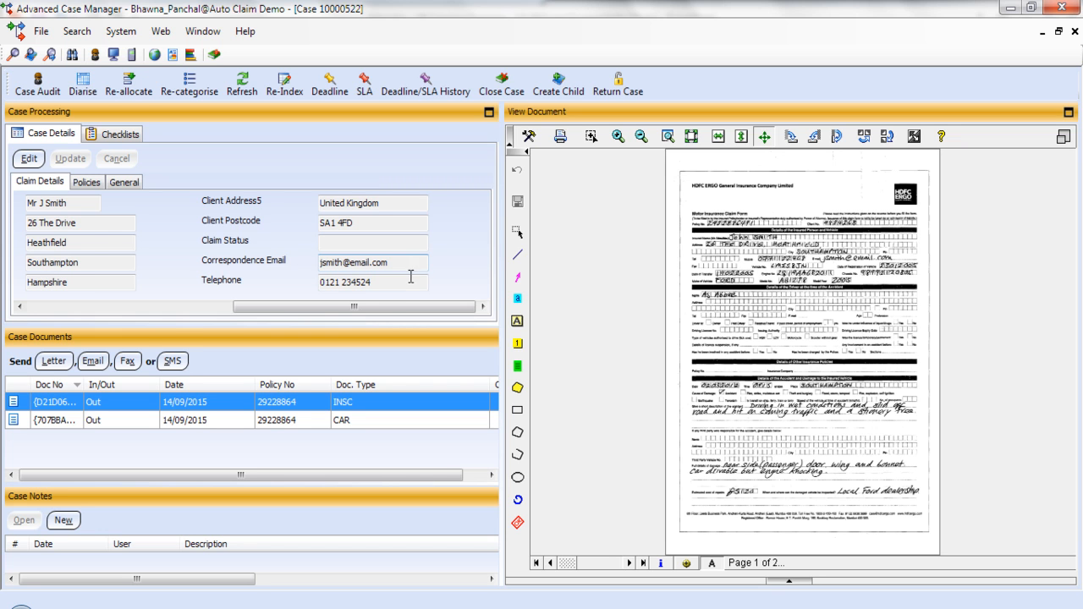
pyautogui.moveTo(413, 312); pyautogui.dragTo(108, 310)
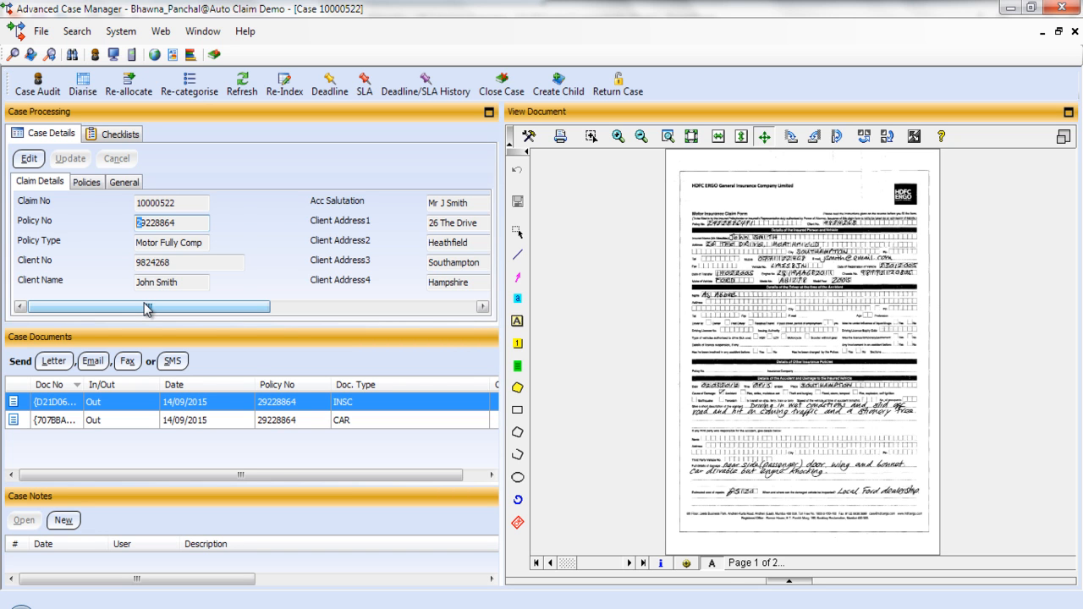
pyautogui.click(85, 182)
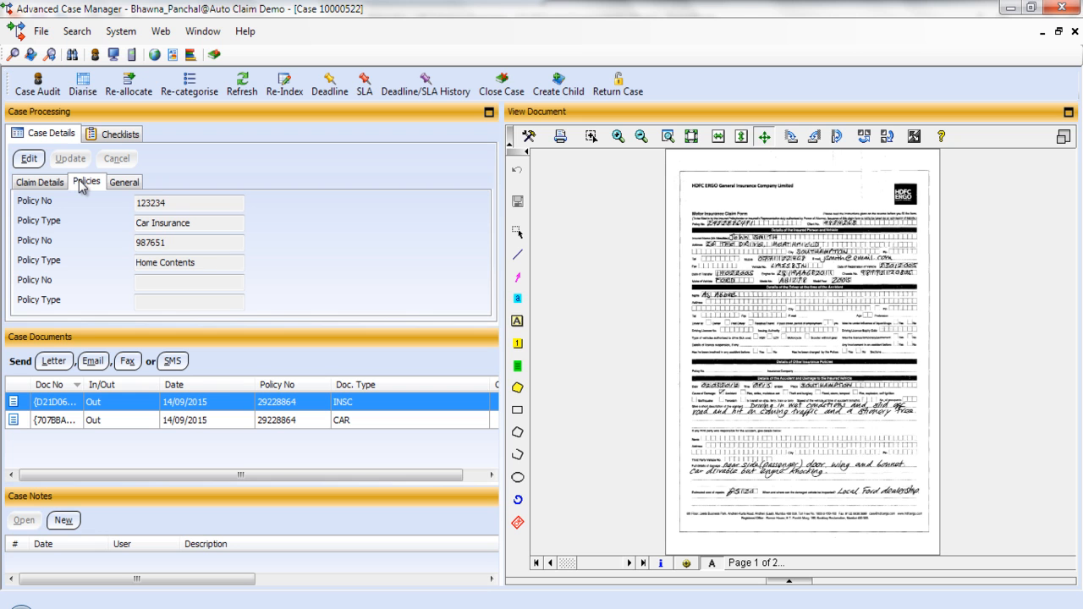
# Check the case's deadline and queue details, then view the crashed-car photo in the CAR document
pyautogui.click(124, 184)
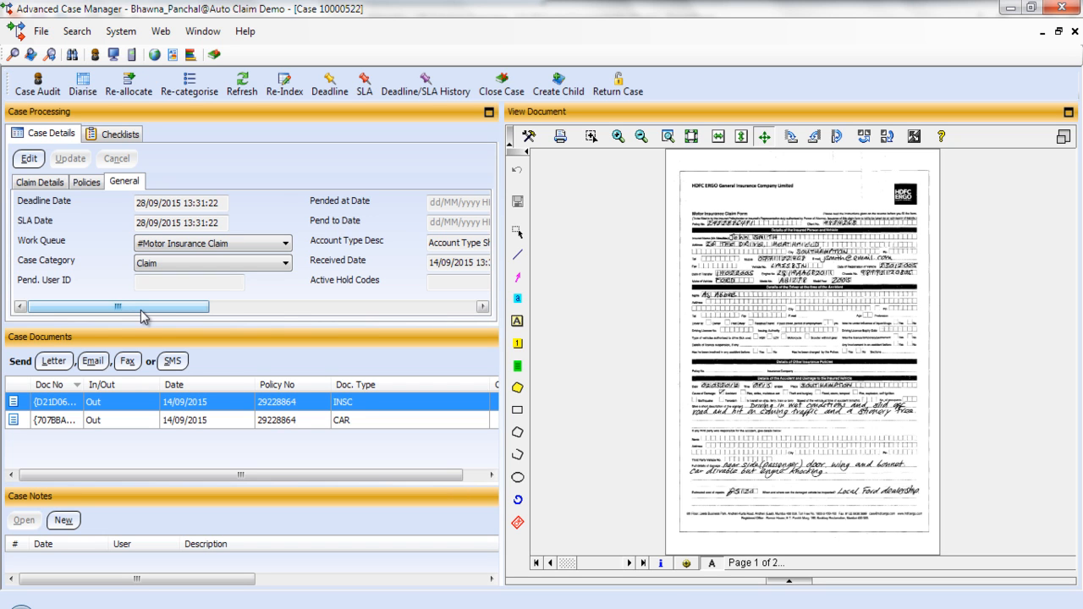
pyautogui.click(229, 421)
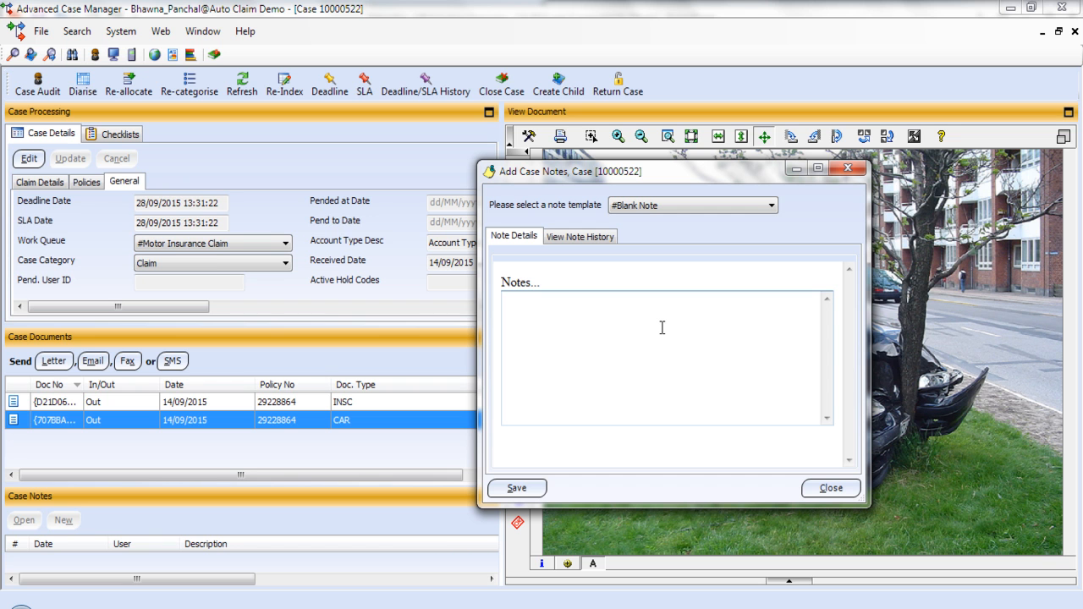
# Close the unused case note without saving and show the Motor Insurance Claim checklist
pyautogui.click(681, 206)
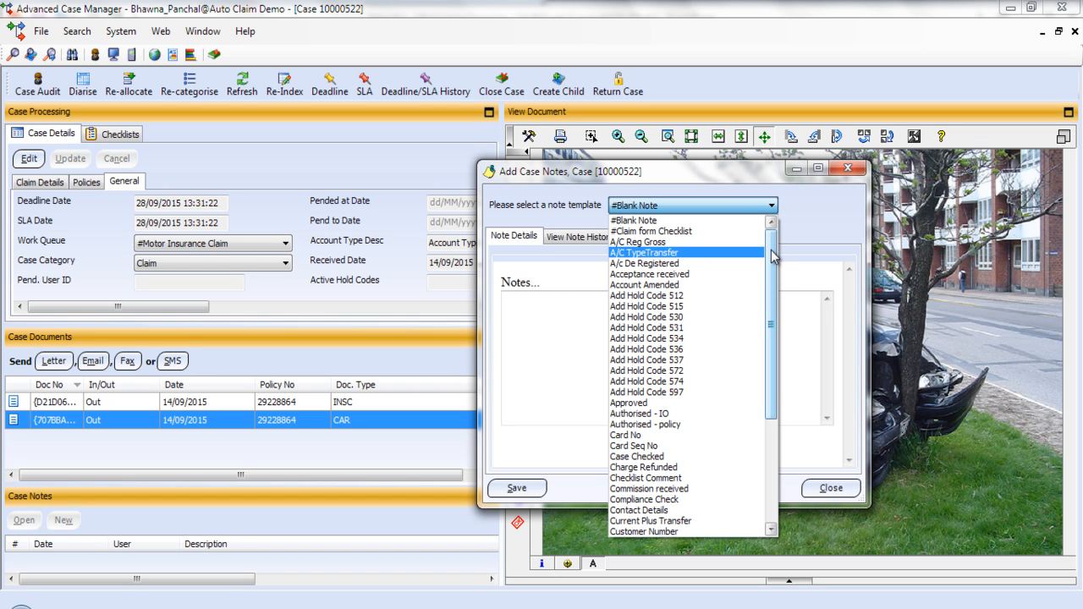
pyautogui.click(847, 168)
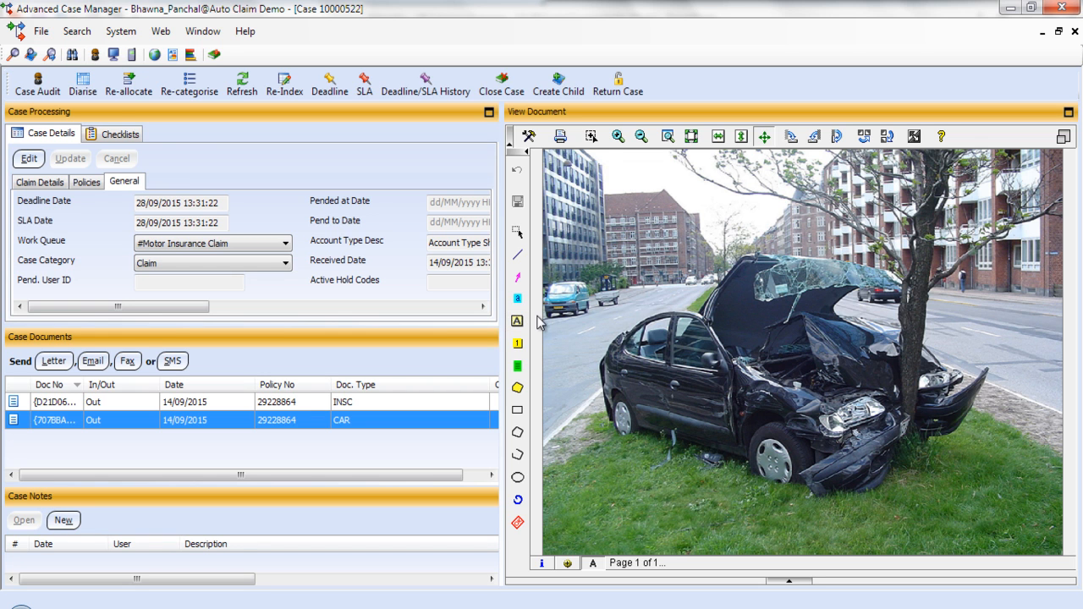
pyautogui.click(119, 134)
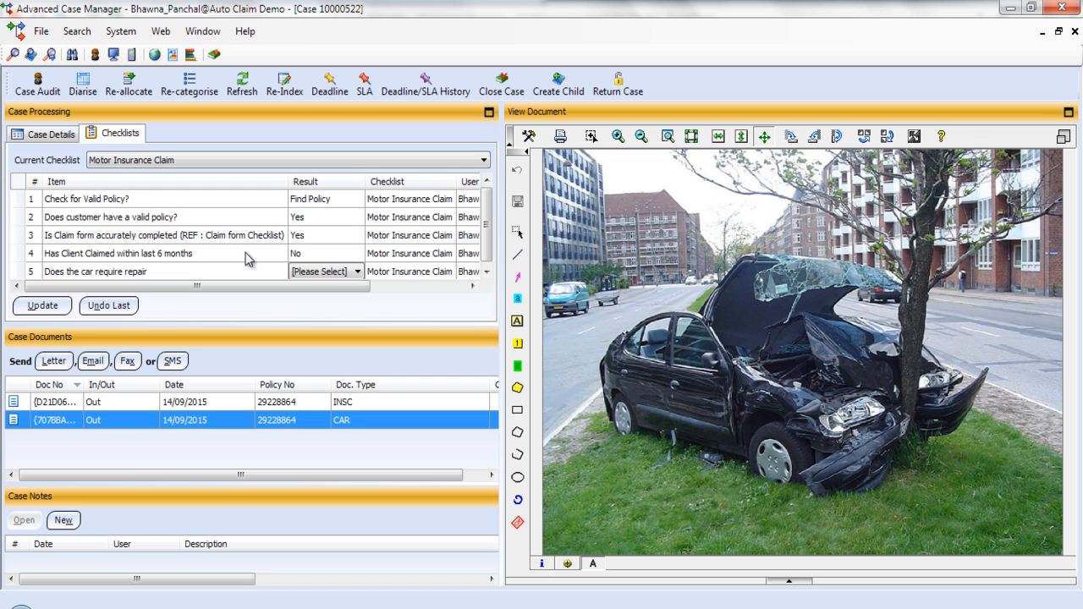
# Answer Yes to the car needing repair and '0 days- quote provided' in the checklist, saving each
pyautogui.click(347, 270)
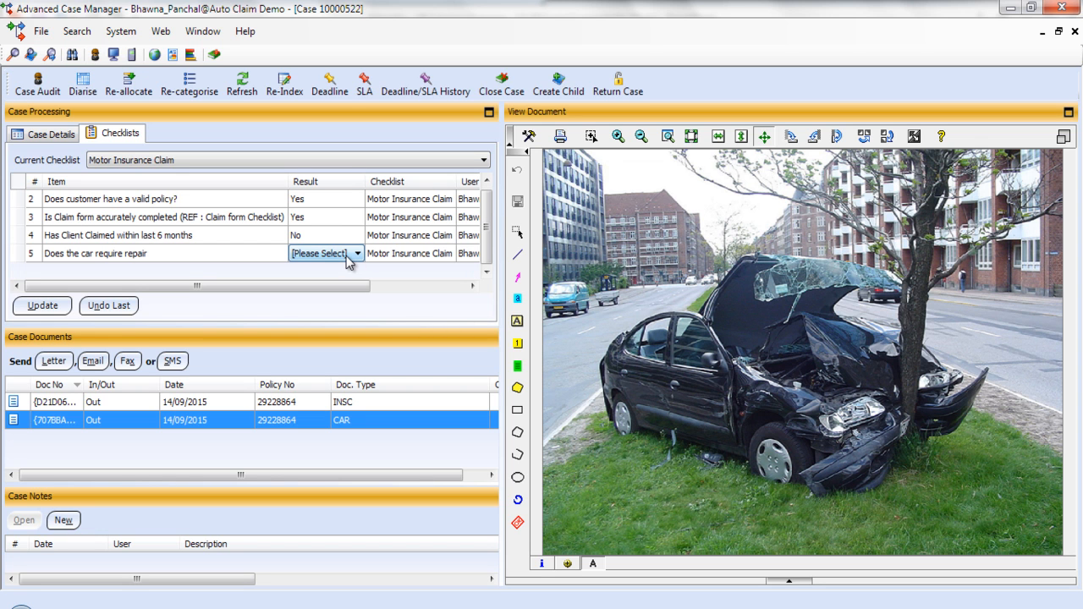
pyautogui.click(356, 253)
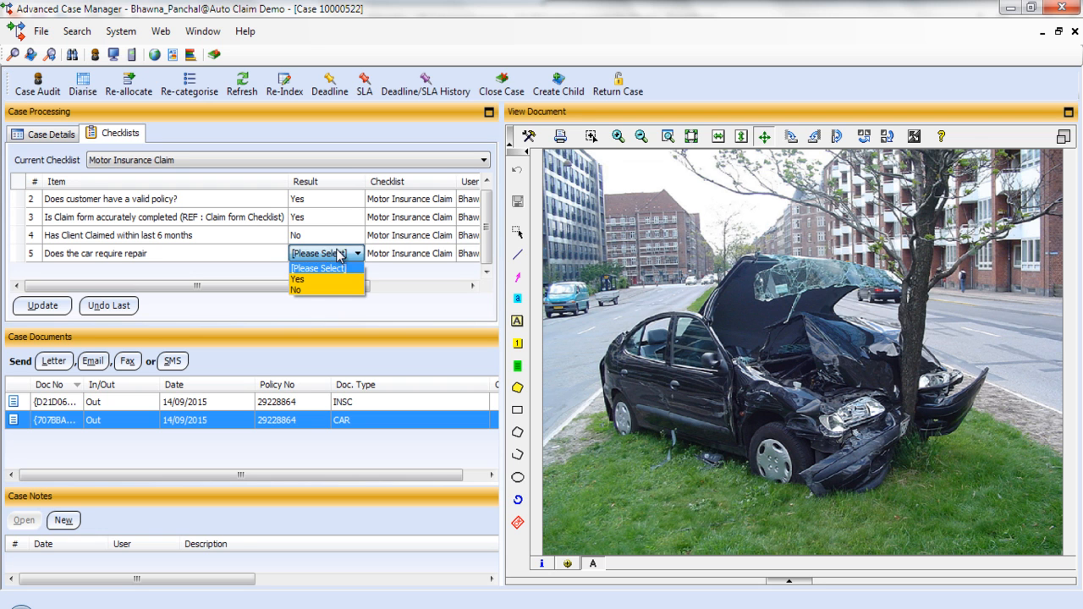
pyautogui.click(337, 277)
pyautogui.click(42, 305)
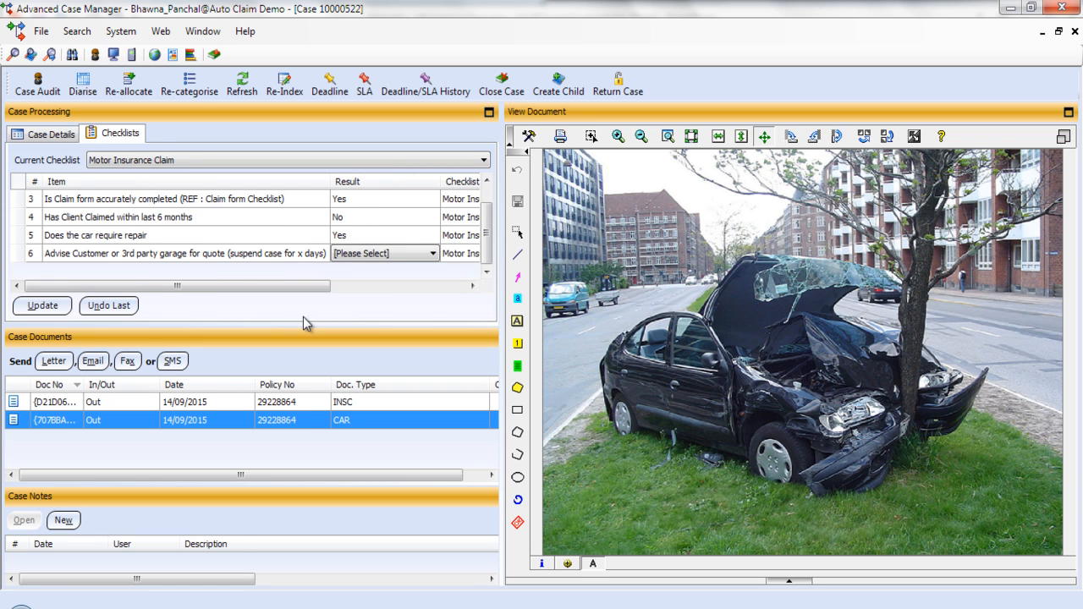
pyautogui.click(380, 254)
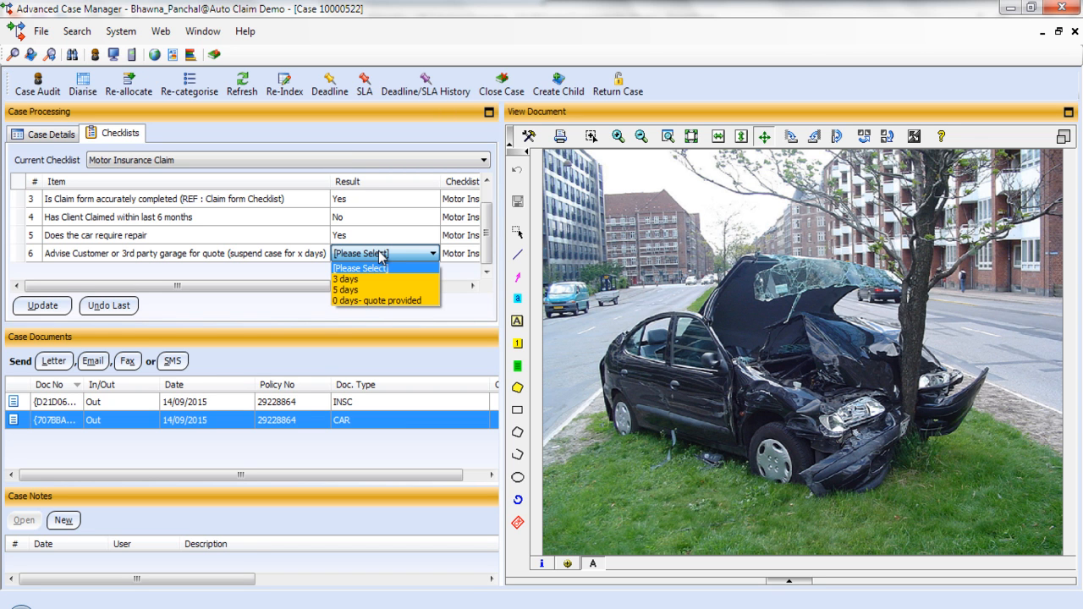
pyautogui.click(379, 300)
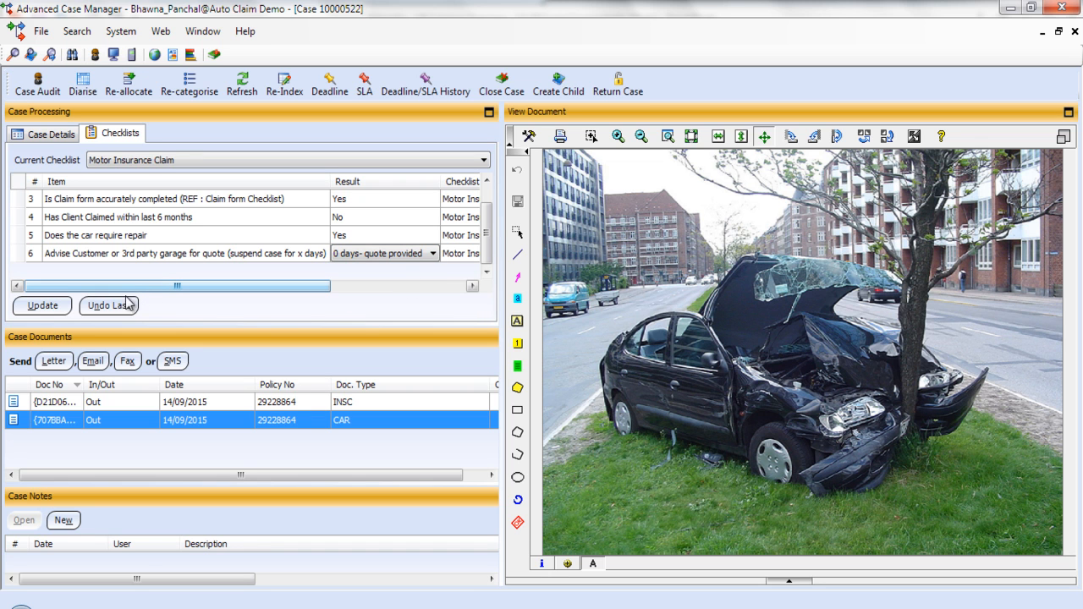
pyautogui.click(42, 305)
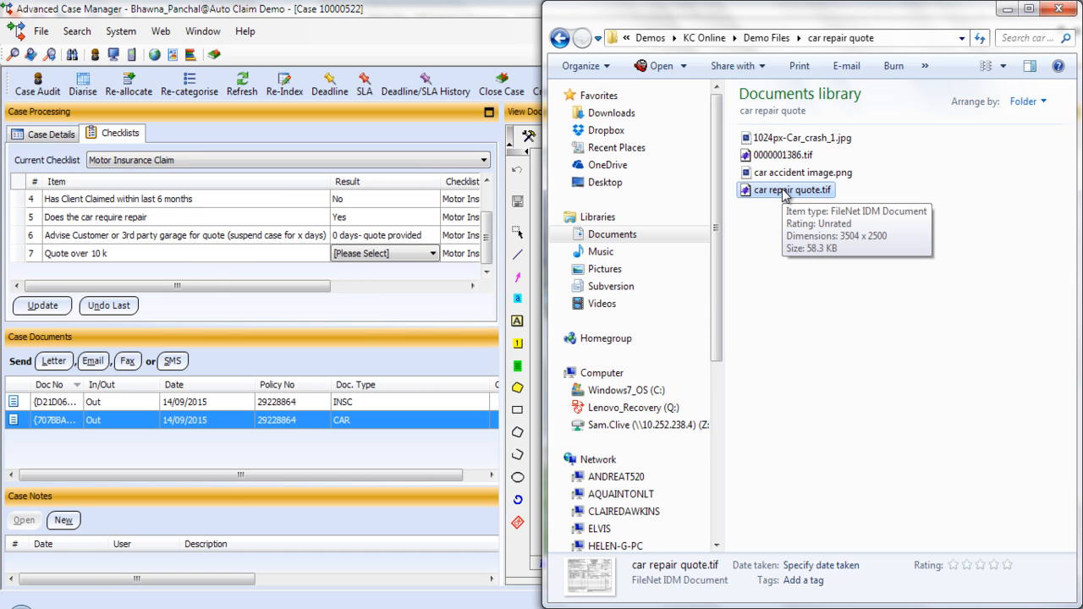
# Attach car repair quote.tif as a Motor Insurance Claim document and view its 14,416.80 estimate
pyautogui.moveTo(785, 193); pyautogui.dragTo(315, 451)
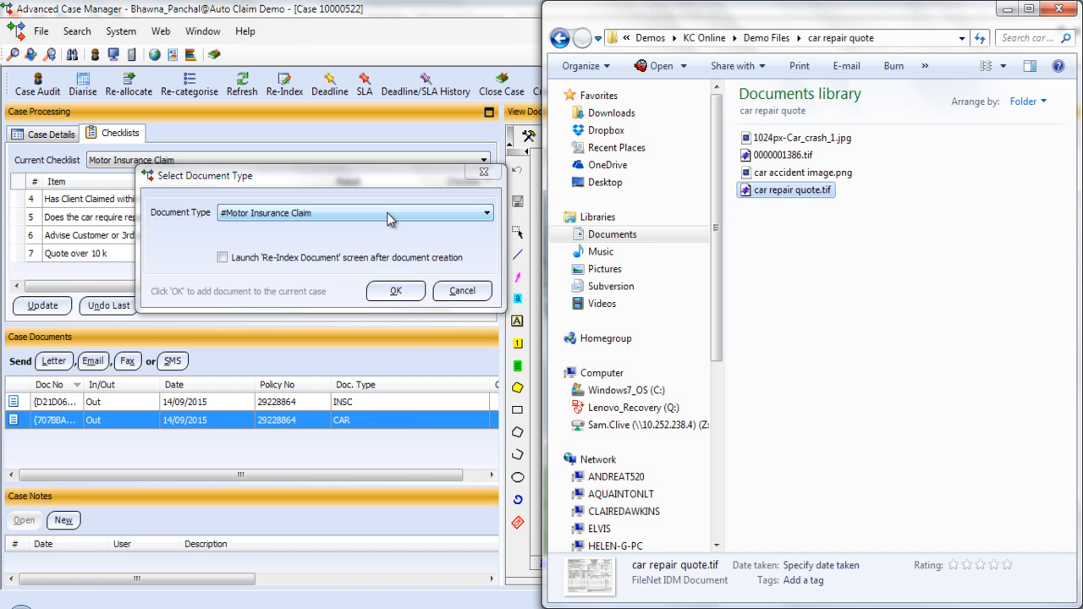
pyautogui.click(395, 291)
pyautogui.click(1058, 8)
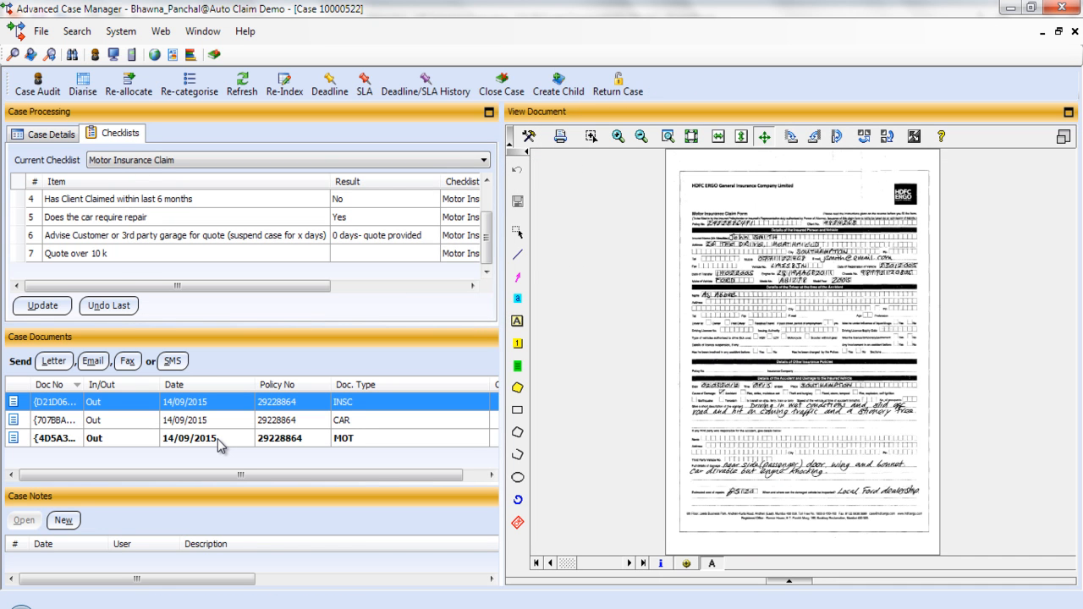
pyautogui.click(218, 441)
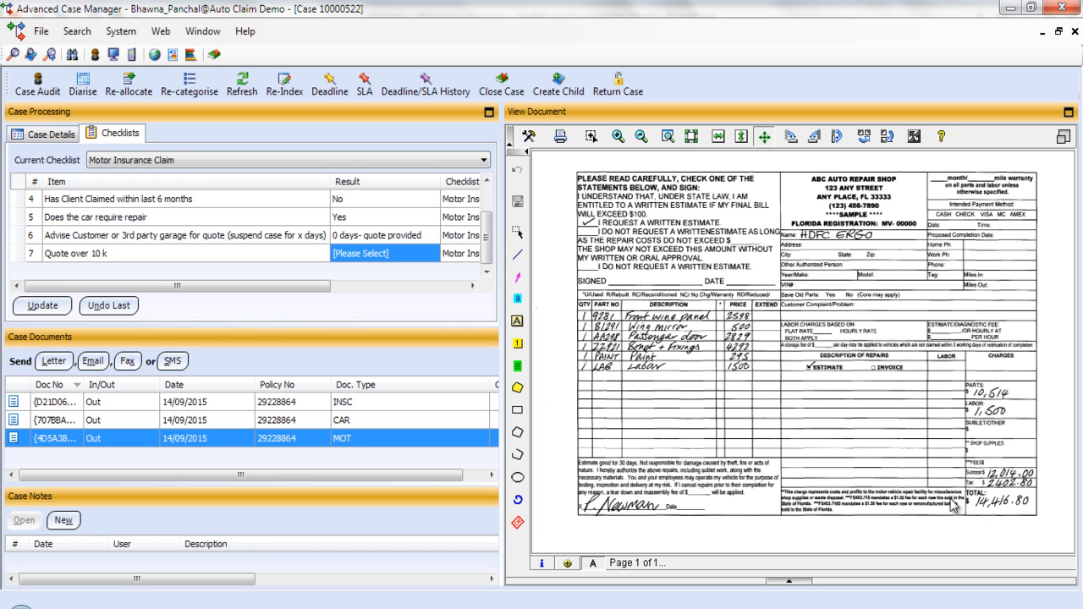
# Answer Yes to the repair quote exceeding 10 k in the checklist and save it
pyautogui.click(380, 256)
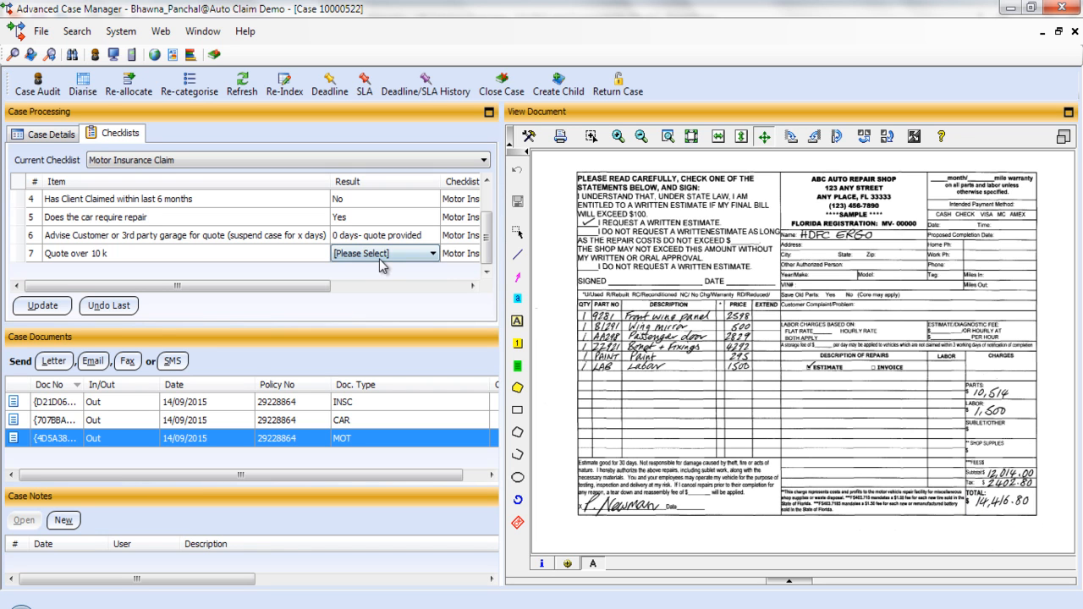
pyautogui.click(382, 255)
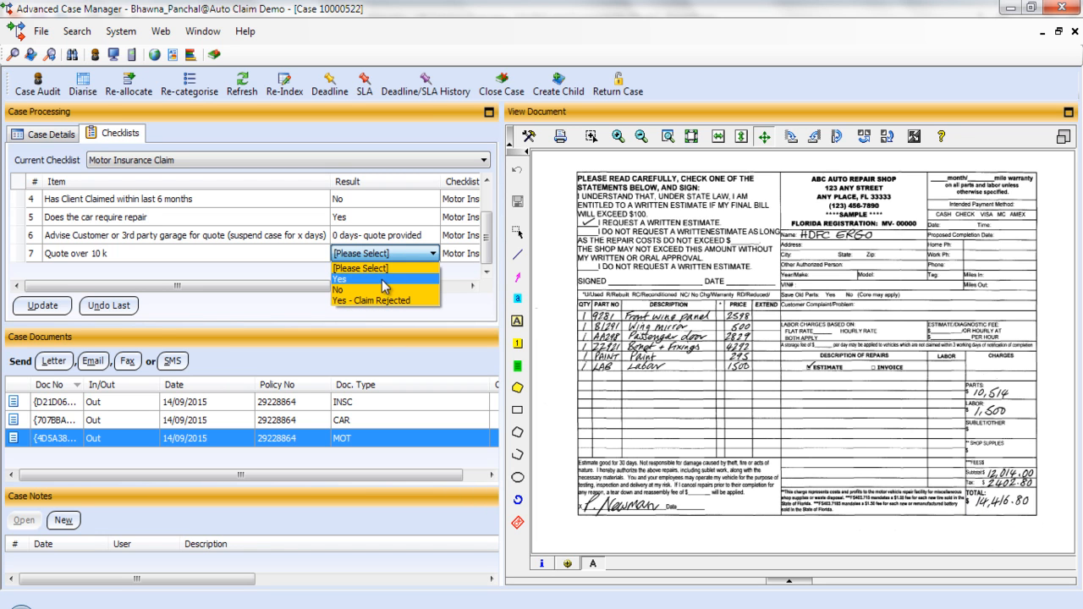
pyautogui.click(385, 279)
pyautogui.click(38, 305)
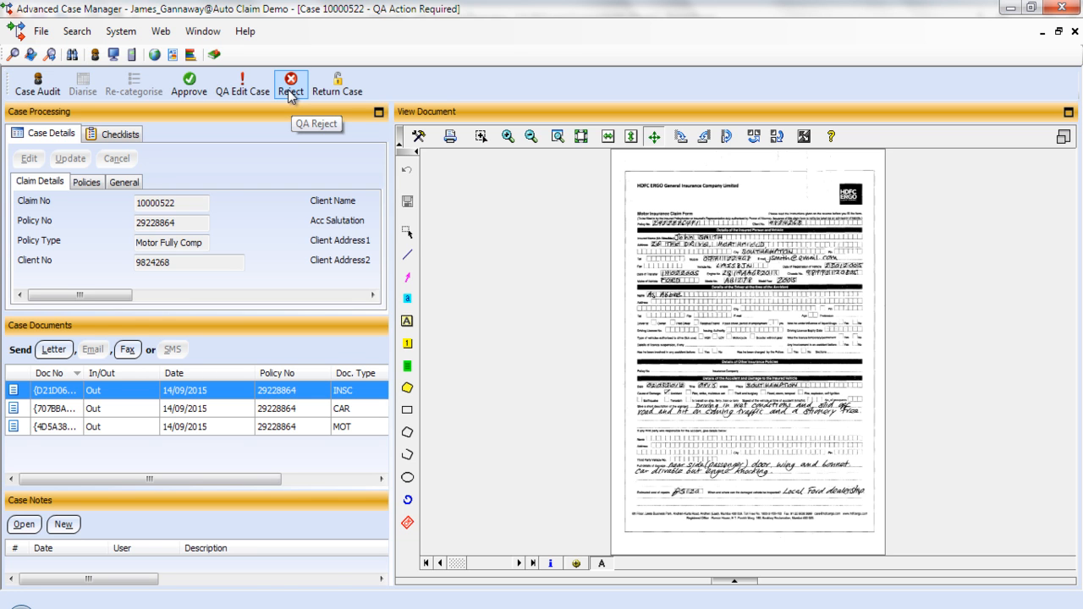
# Review the 34-record case audit history, then display the MOT repair estimate totalling 14,416.80
pyautogui.click(36, 86)
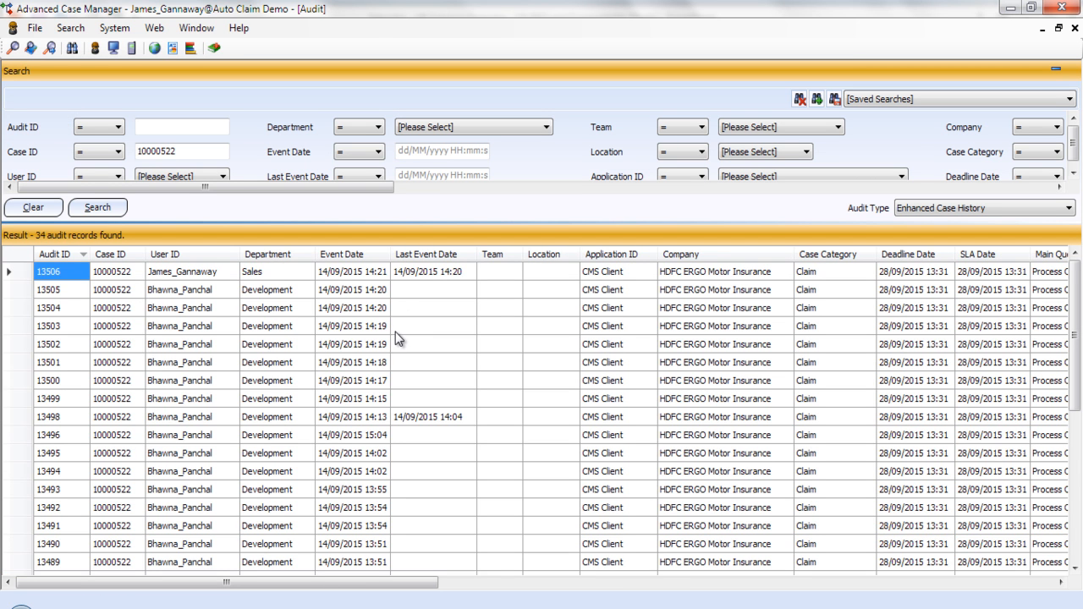
pyautogui.click(1074, 28)
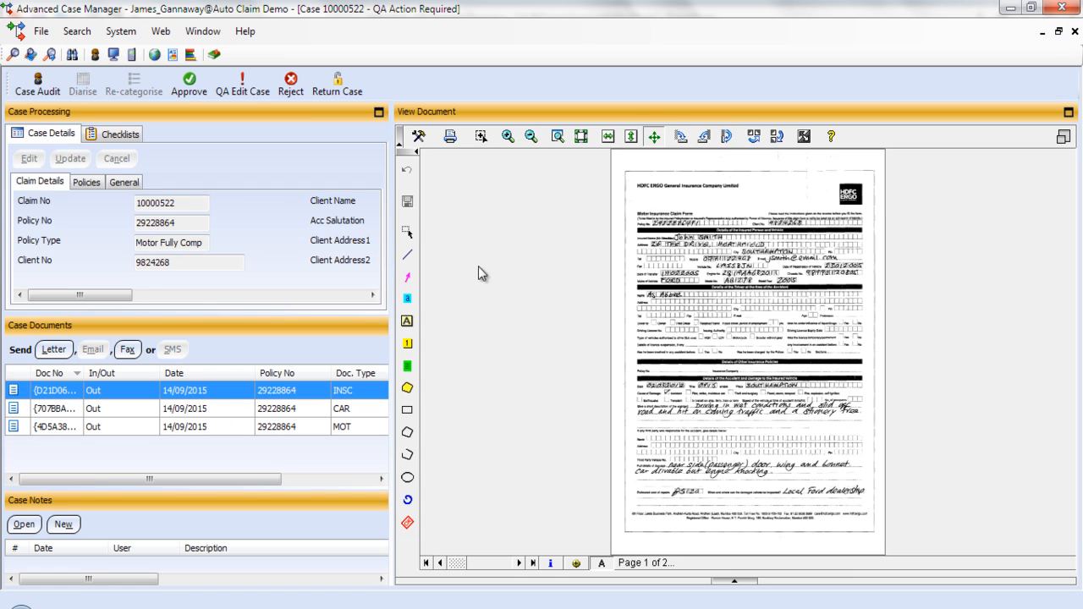
pyautogui.click(170, 426)
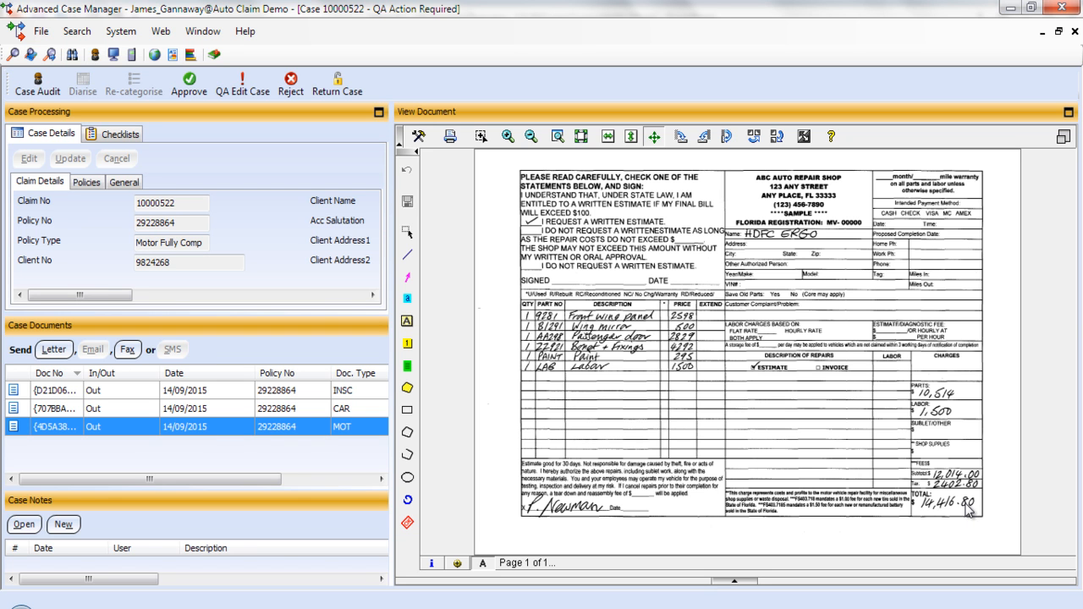
pyautogui.press('Up')
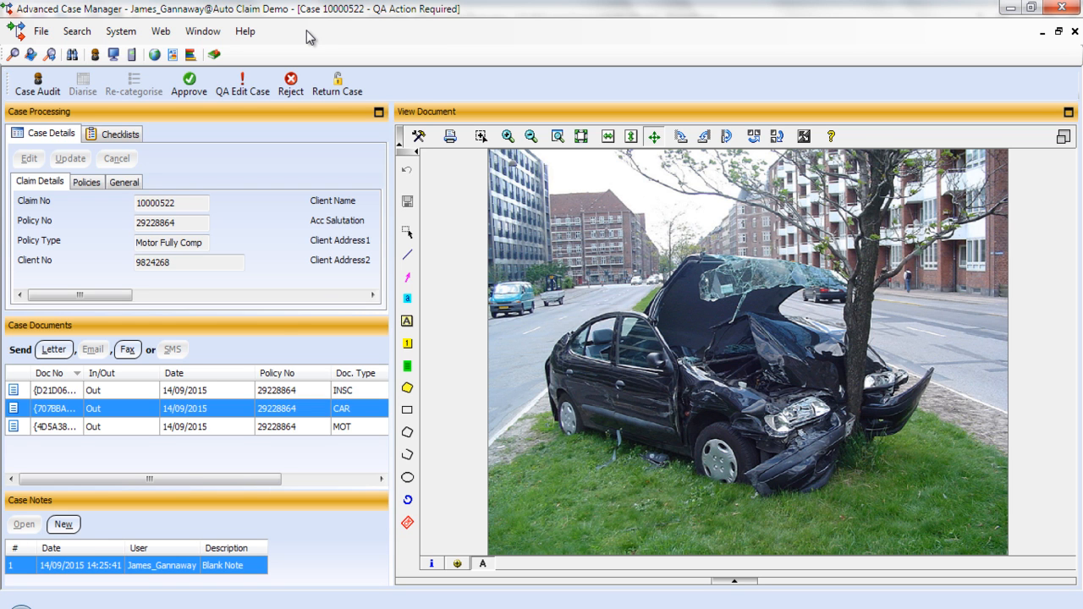
pyautogui.click(290, 84)
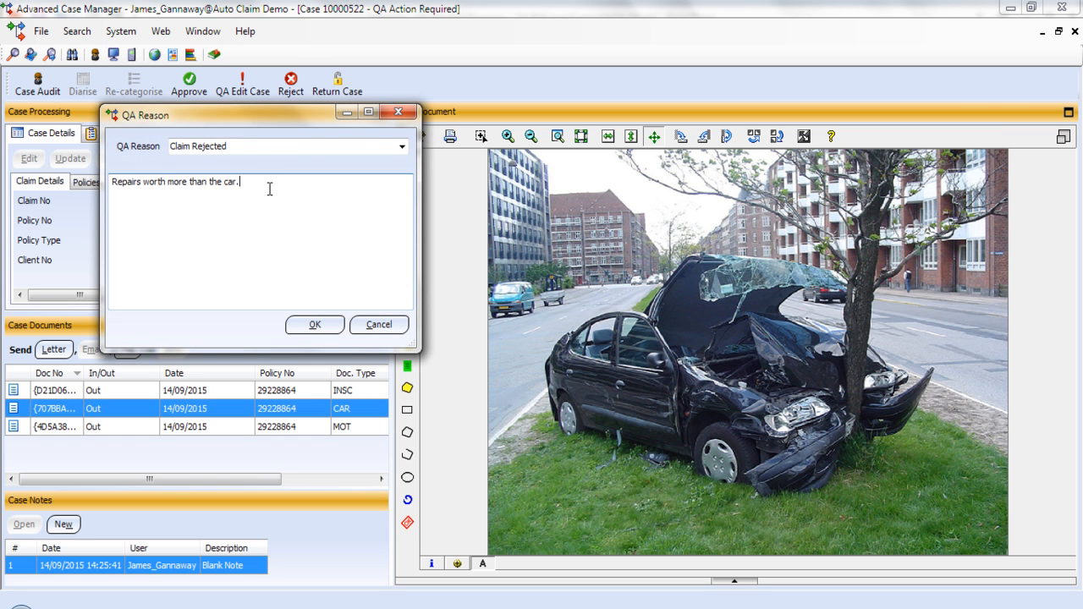
pyautogui.click(314, 325)
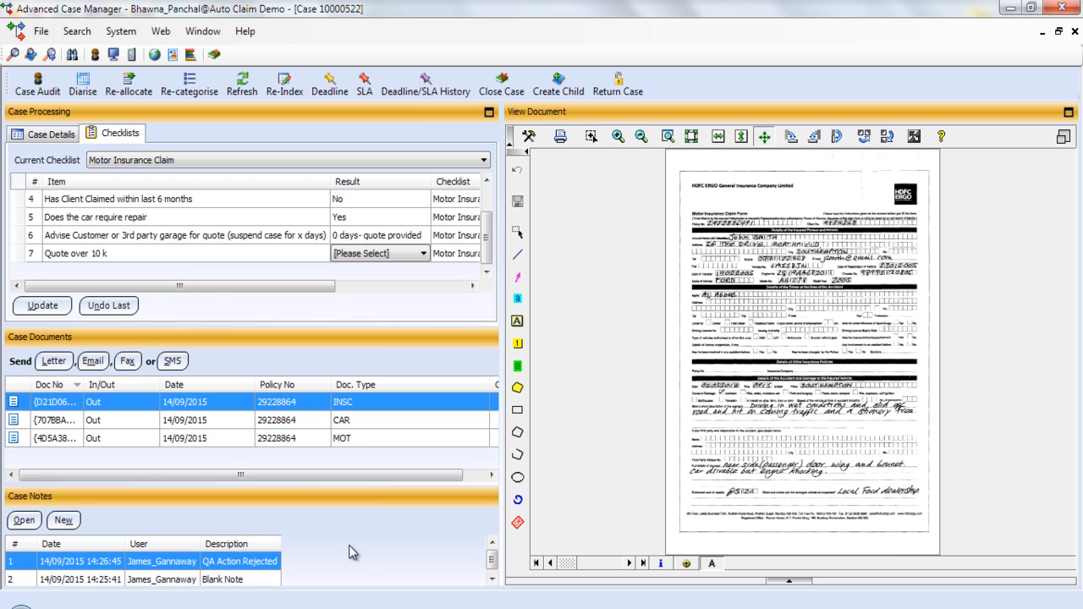
pyautogui.doubleClick(174, 565)
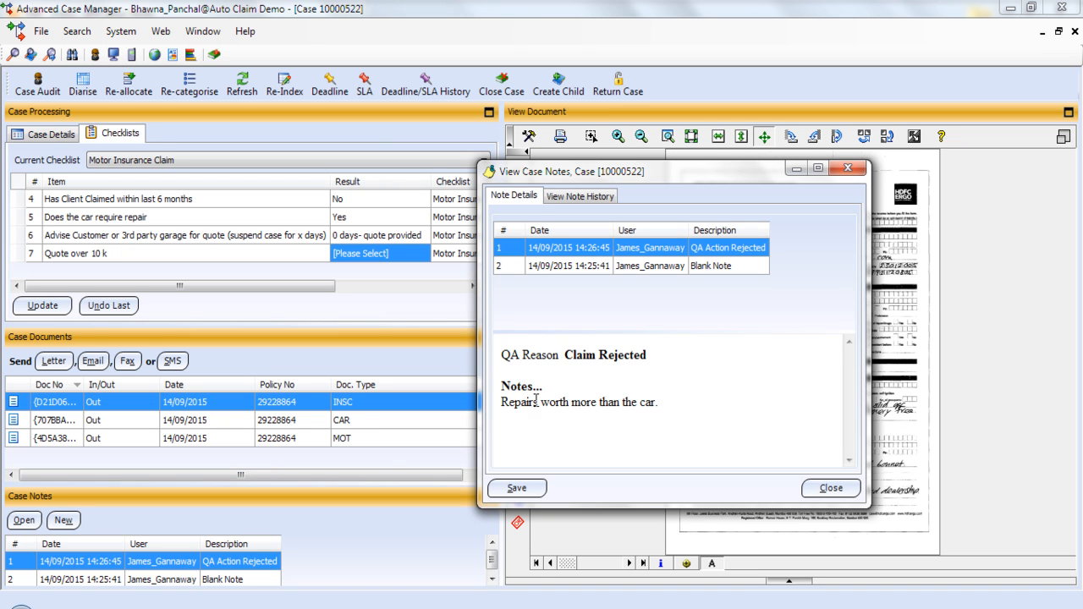
pyautogui.click(850, 171)
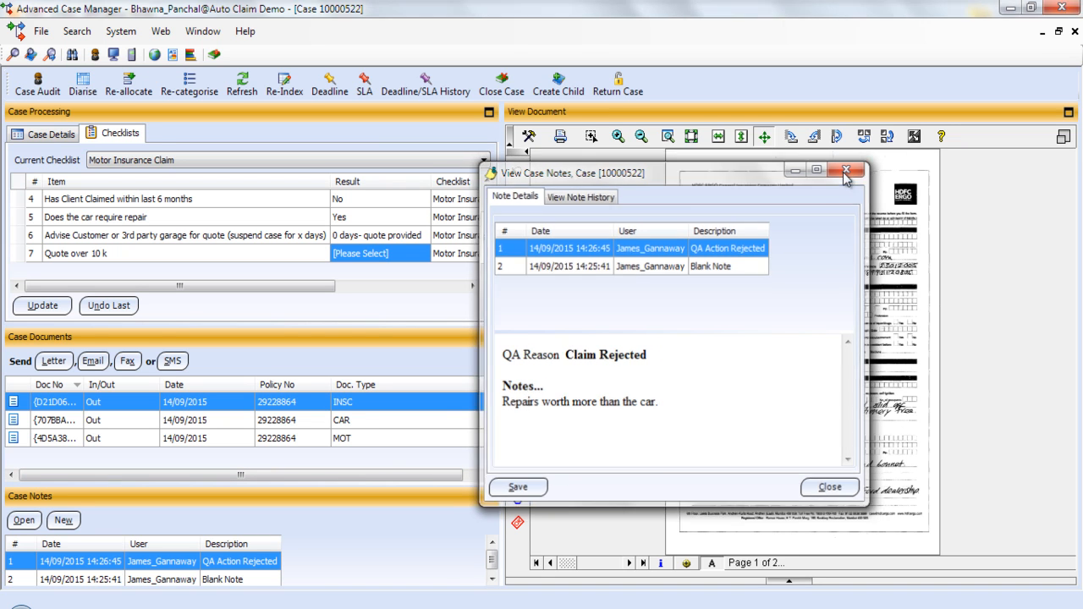
pyautogui.click(394, 254)
# Set the Quote over 10k checklist result to 'Yes - Claim Rejected' and save it
pyautogui.click(398, 256)
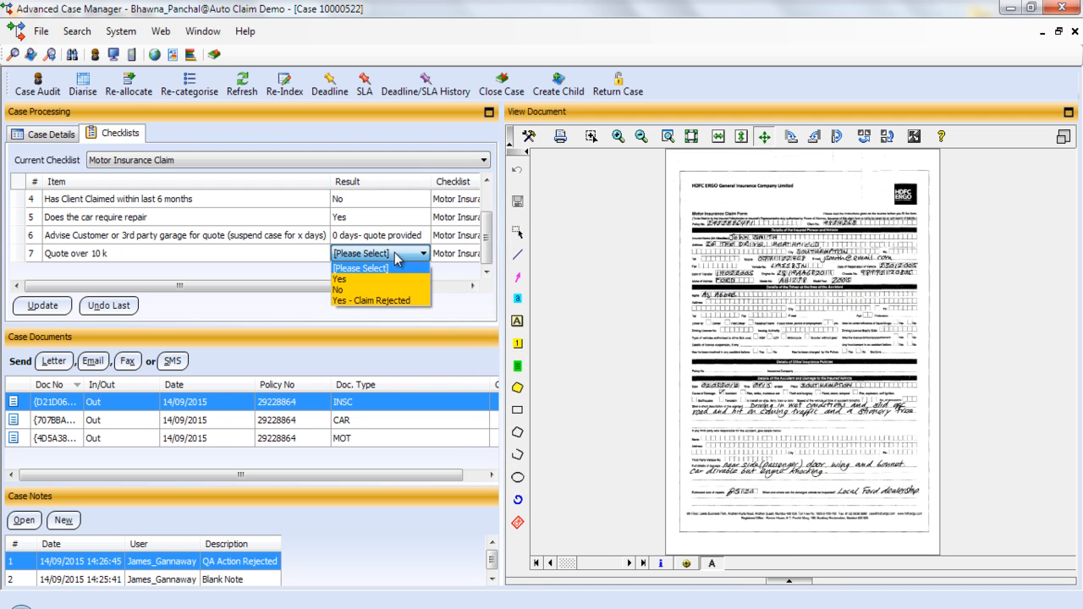
pyautogui.click(393, 301)
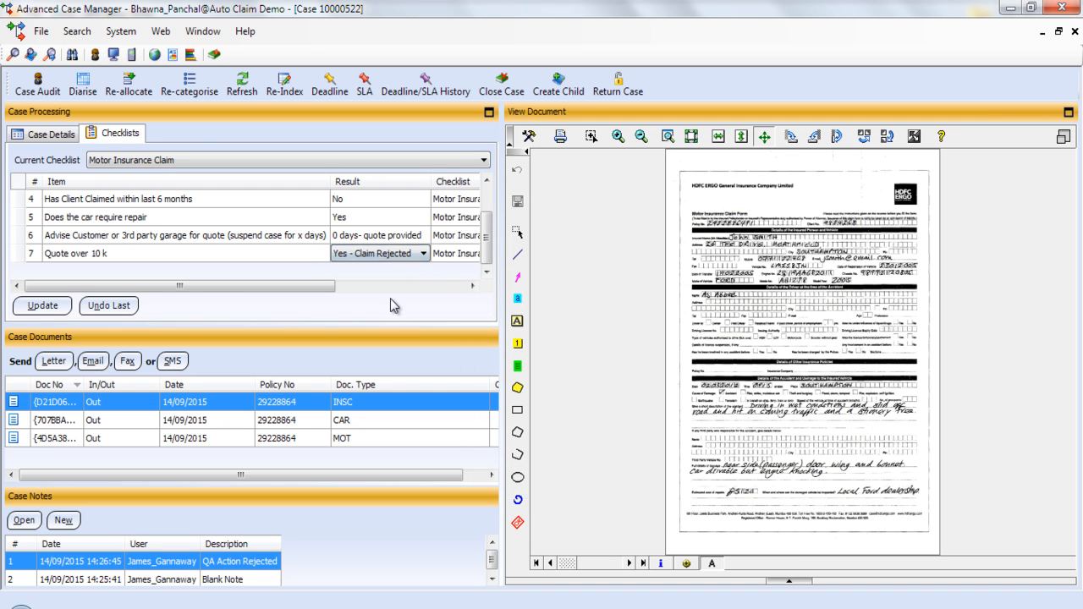
pyautogui.click(49, 307)
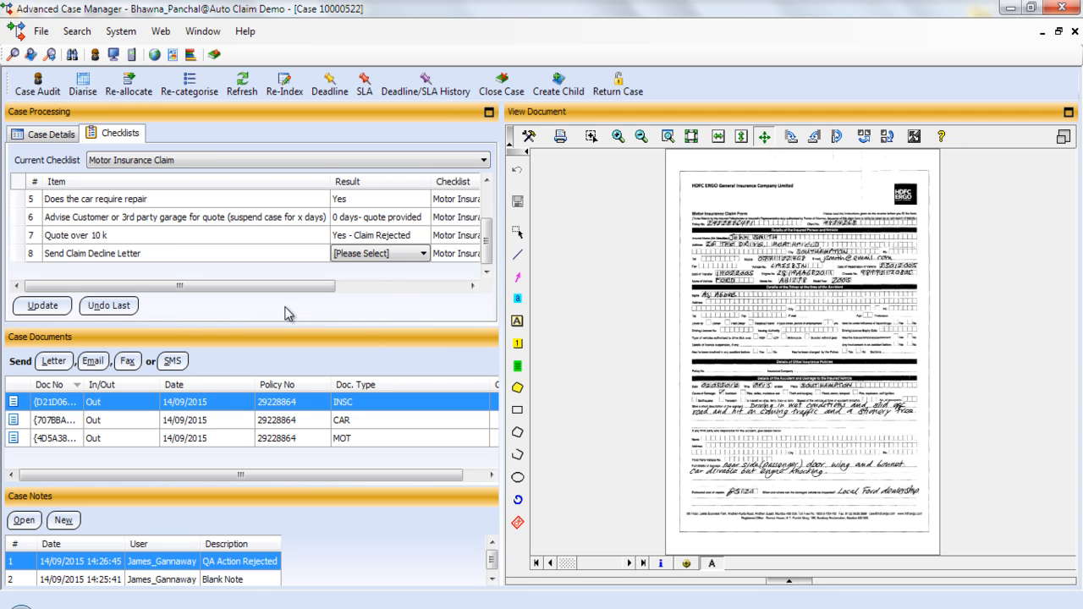
pyautogui.click(56, 363)
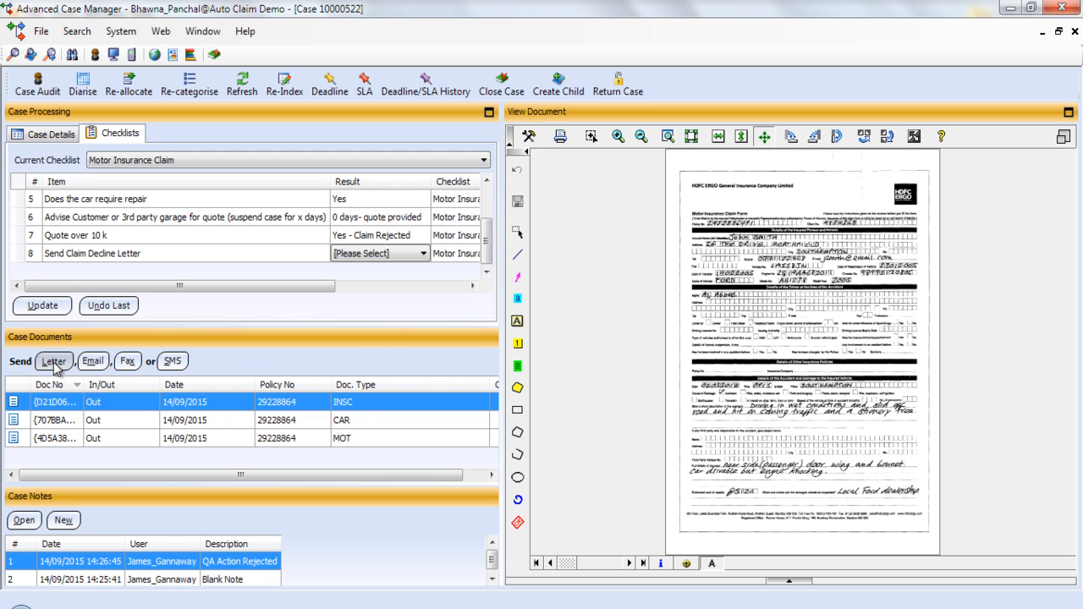
pyautogui.click(576, 430)
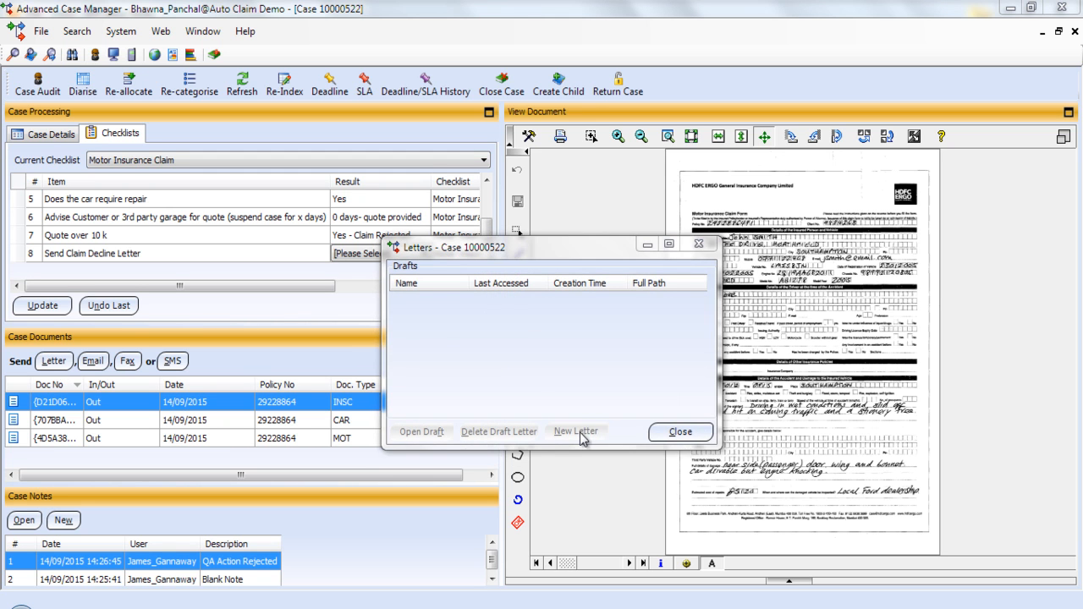
pyautogui.click(609, 386)
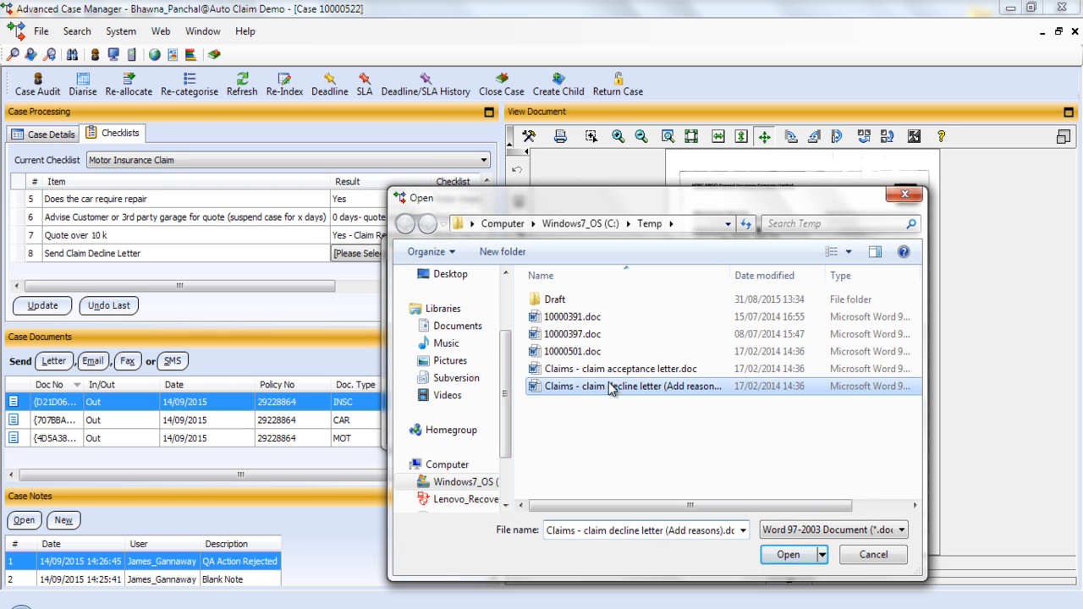
pyautogui.click(790, 555)
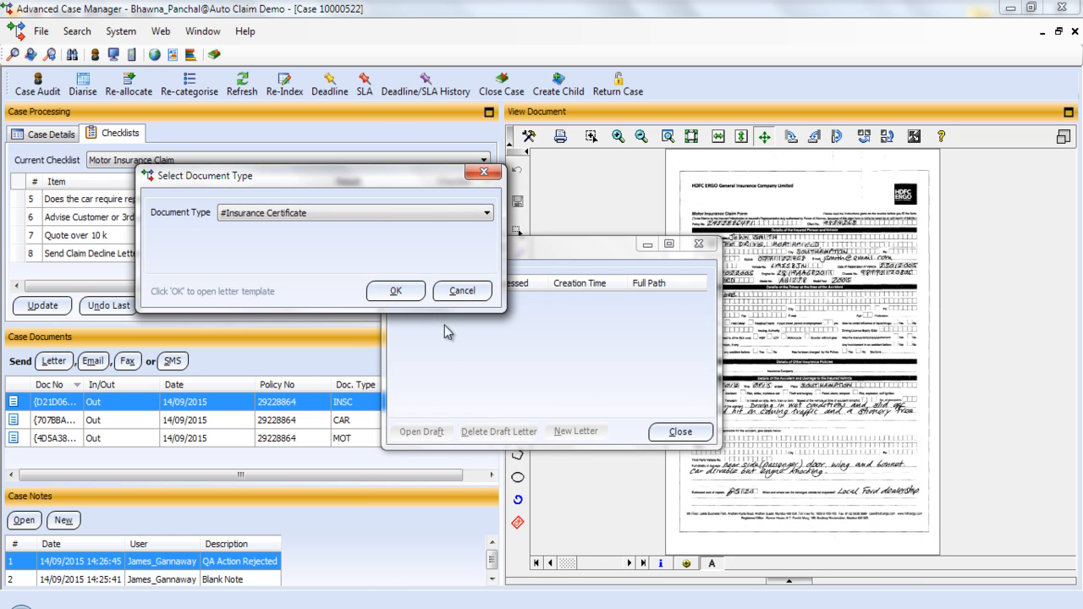
pyautogui.press('Down')
pyautogui.click(384, 290)
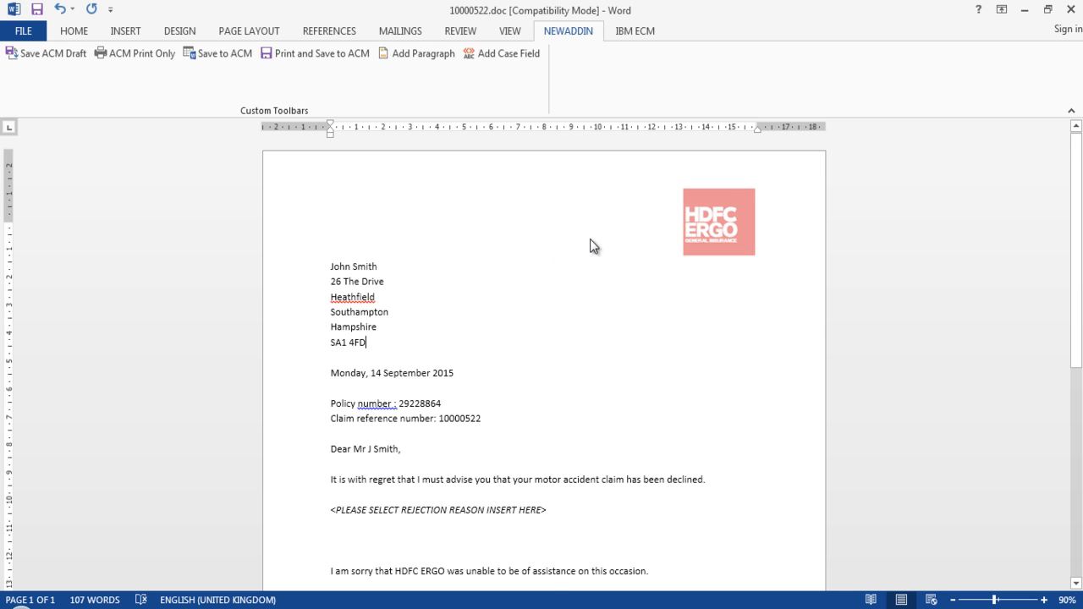
# Check the address and policy number, then delete the <PLEASE SELECT REJECTION REASON INSERT HERE> placeholder
pyautogui.scroll(-1, 596, 243)
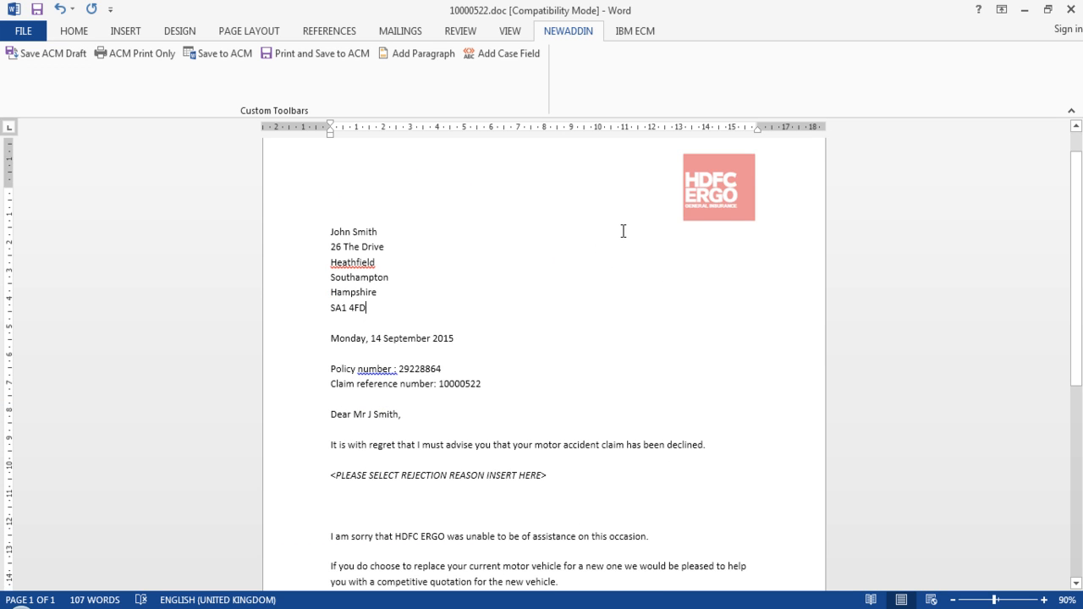
pyautogui.scroll(-1, 626, 231)
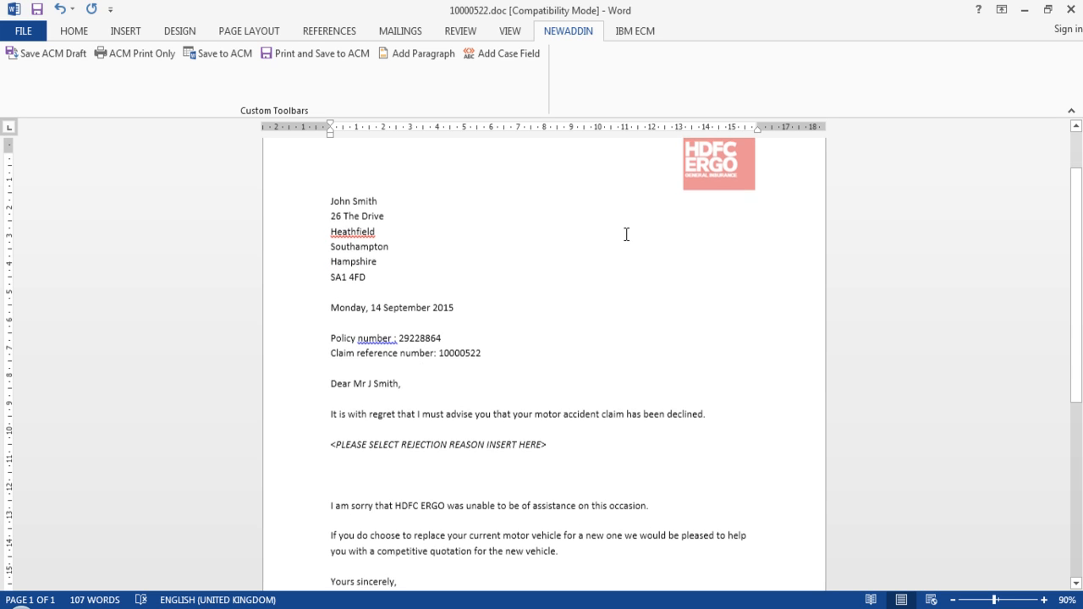
pyautogui.moveTo(329, 196); pyautogui.dragTo(391, 272)
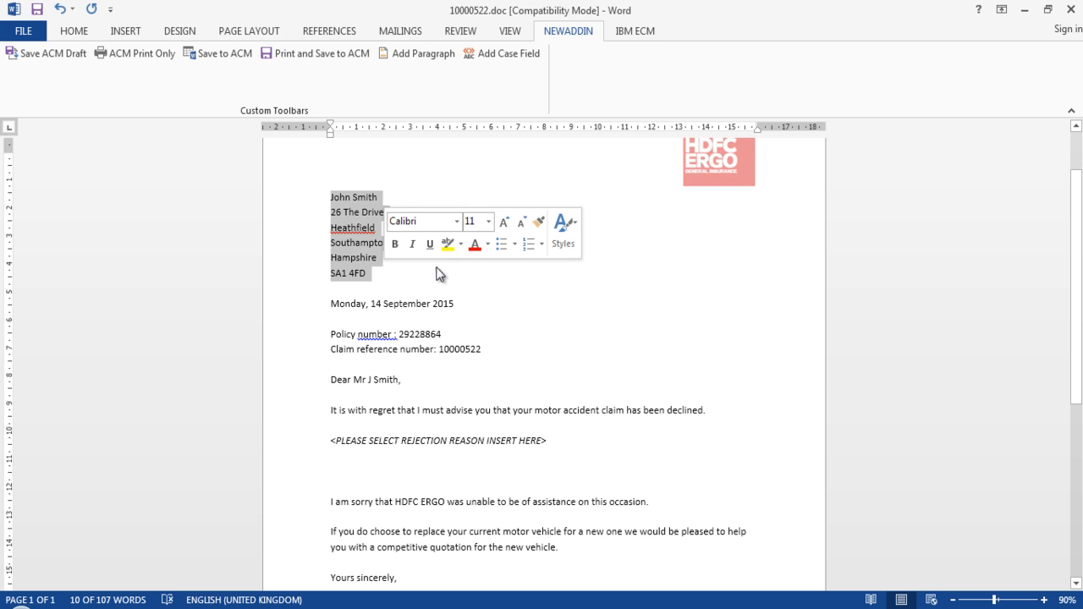
pyautogui.click(403, 272)
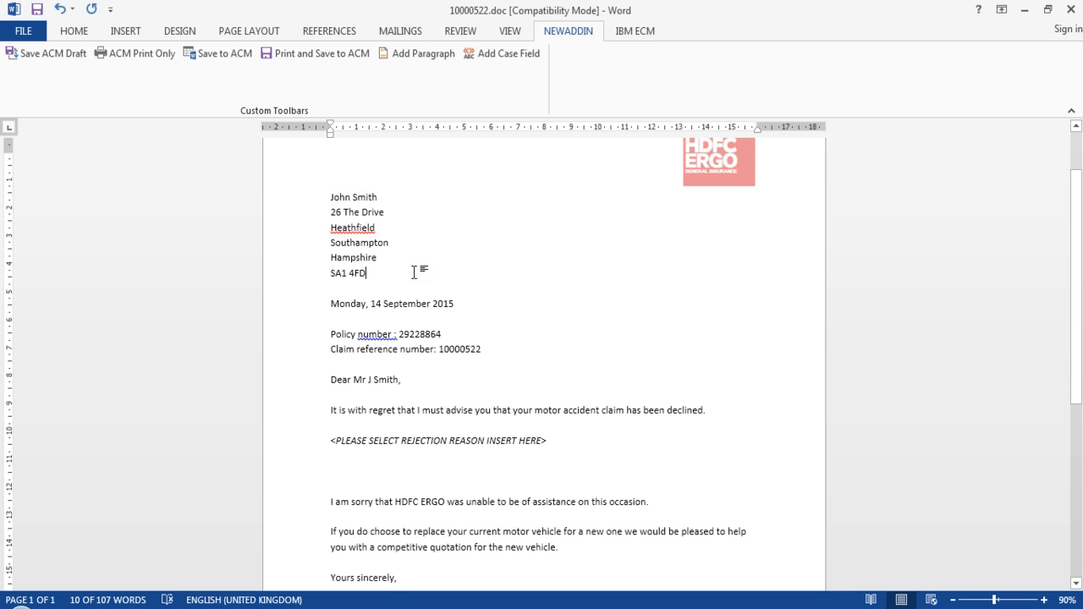
pyautogui.moveTo(398, 334); pyautogui.dragTo(496, 350)
pyautogui.click(527, 394)
pyautogui.scroll(-2, 528, 394)
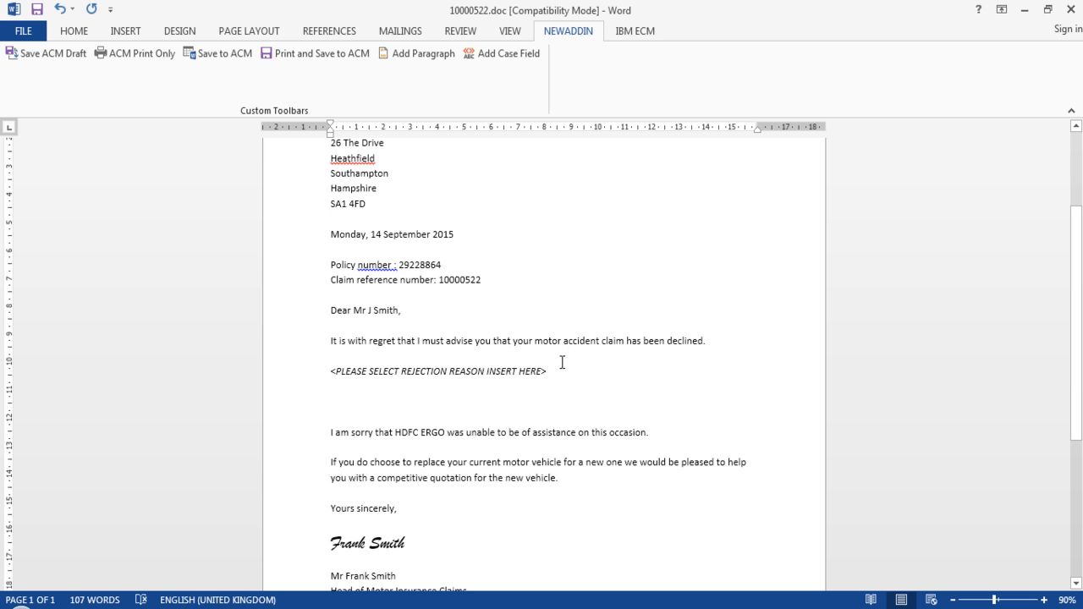
pyautogui.moveTo(550, 373); pyautogui.dragTo(335, 379)
pyautogui.press('Delete')
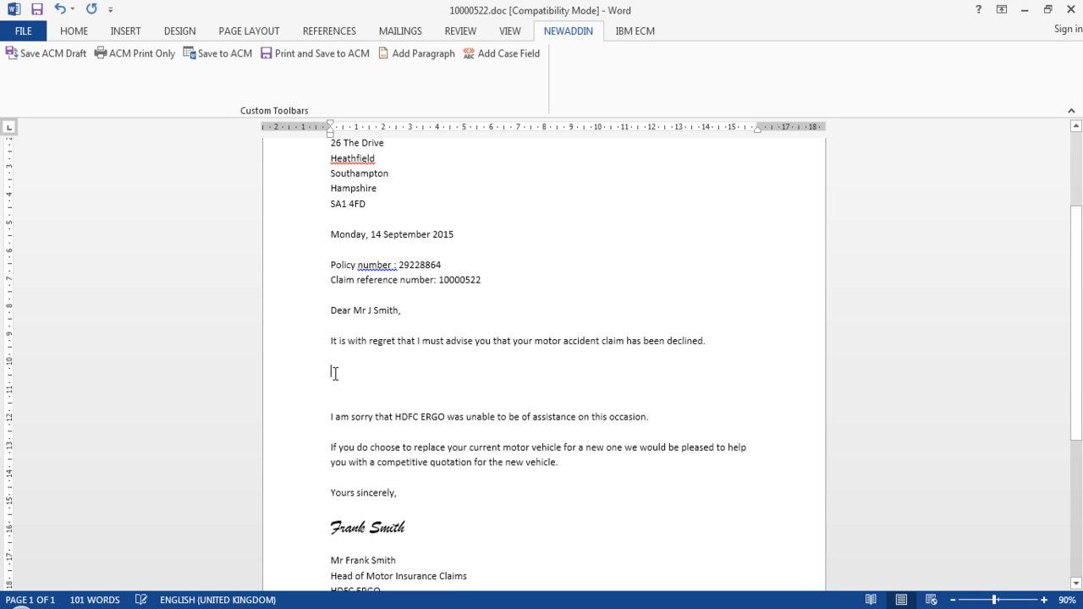
# Insert the standard 'Decline - Car is a write off.' paragraphs into the letter
pyautogui.click(422, 56)
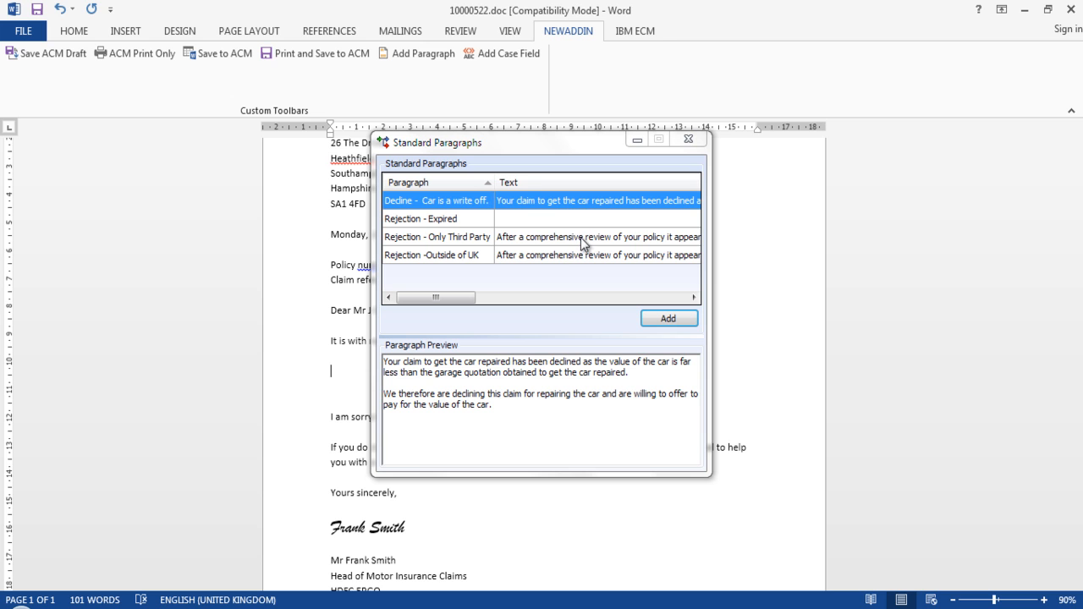
pyautogui.click(678, 321)
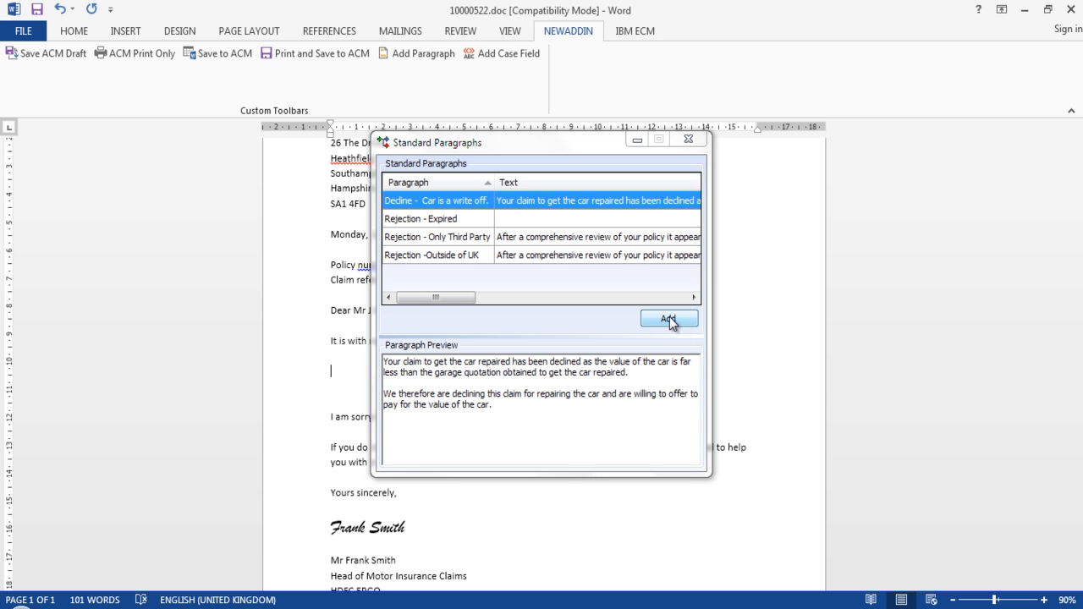
pyautogui.click(690, 140)
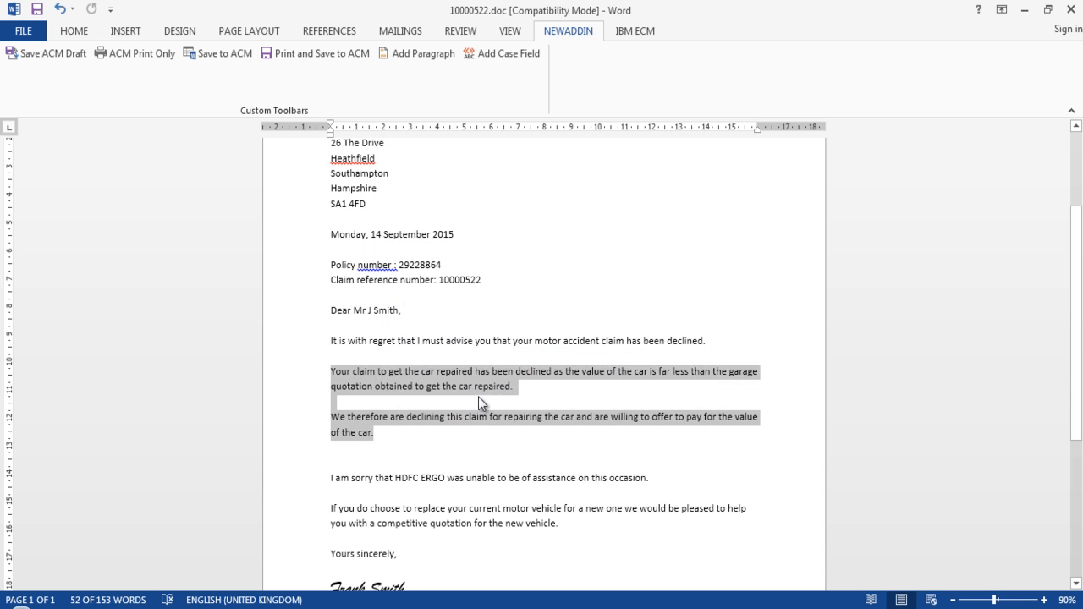
pyautogui.click(478, 397)
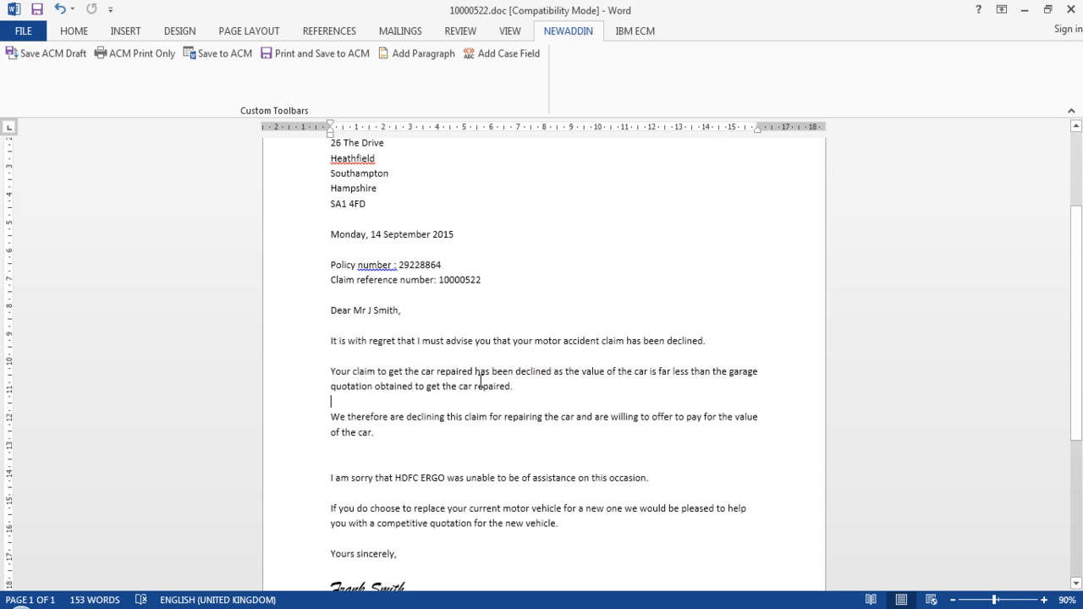
# Remove the extra blank line left after the inserted paragraphs
pyautogui.scroll(-1, 508, 362)
pyautogui.click(374, 413)
pyautogui.press('Delete')
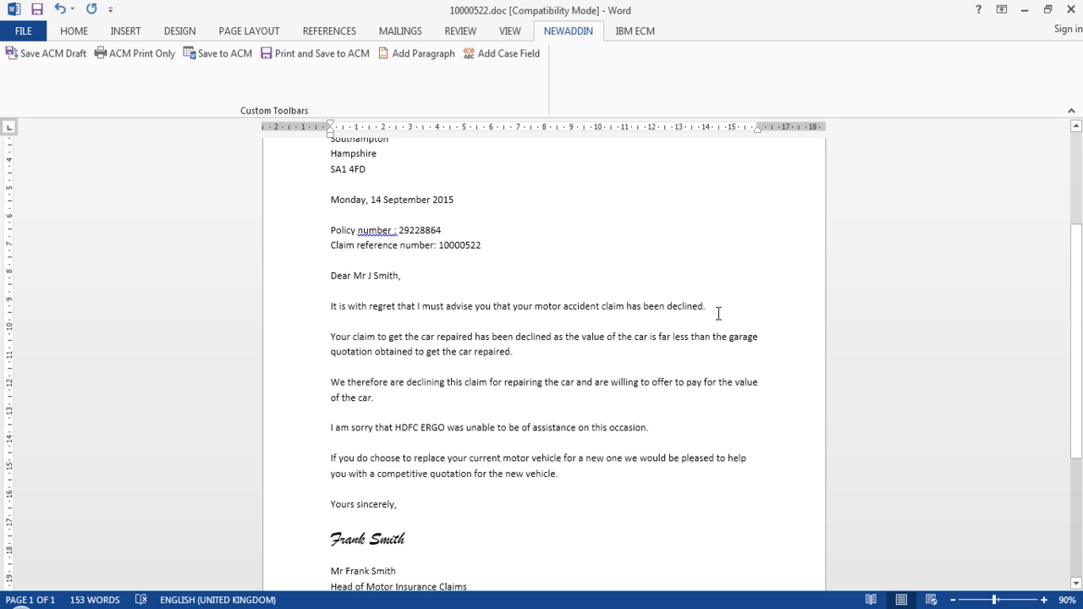
pyautogui.scroll(4, 661, 310)
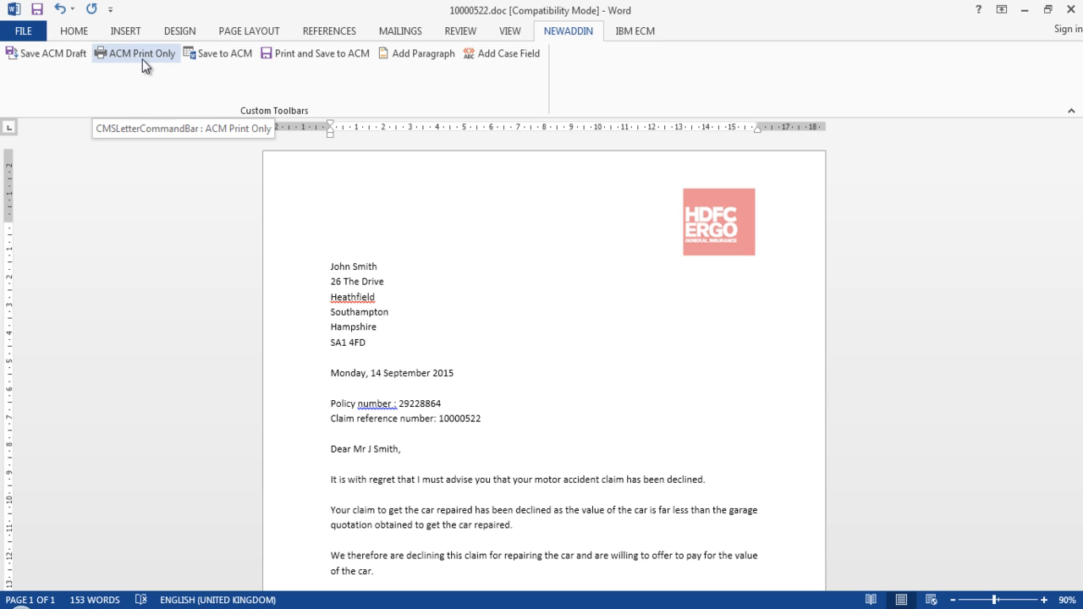
pyautogui.click(228, 53)
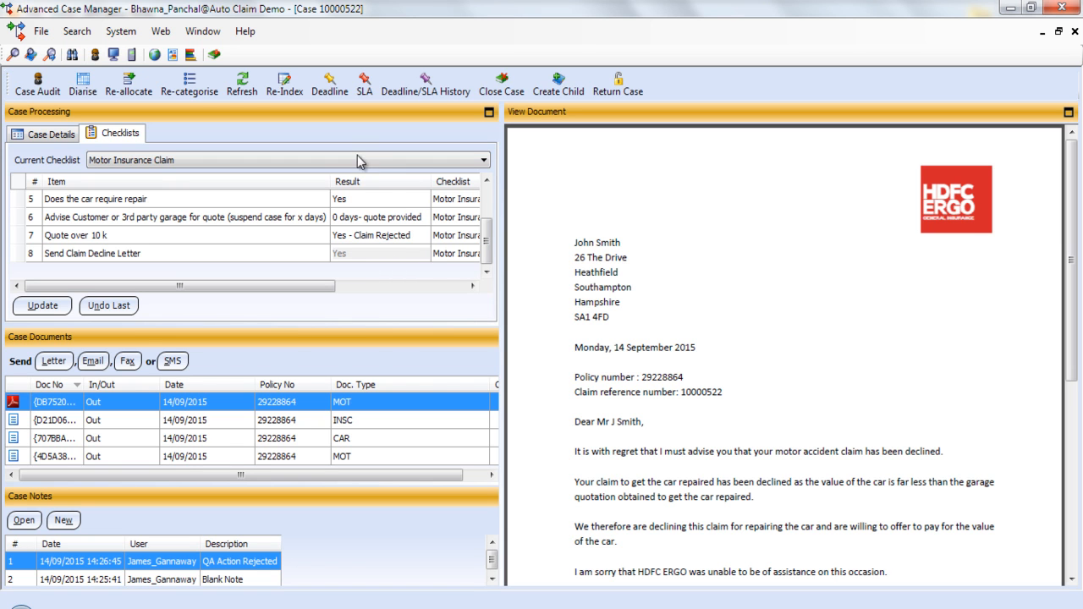
# Start closing the case via Close Case, with cause Case Closed – Case Completely Closed
pyautogui.click(113, 54)
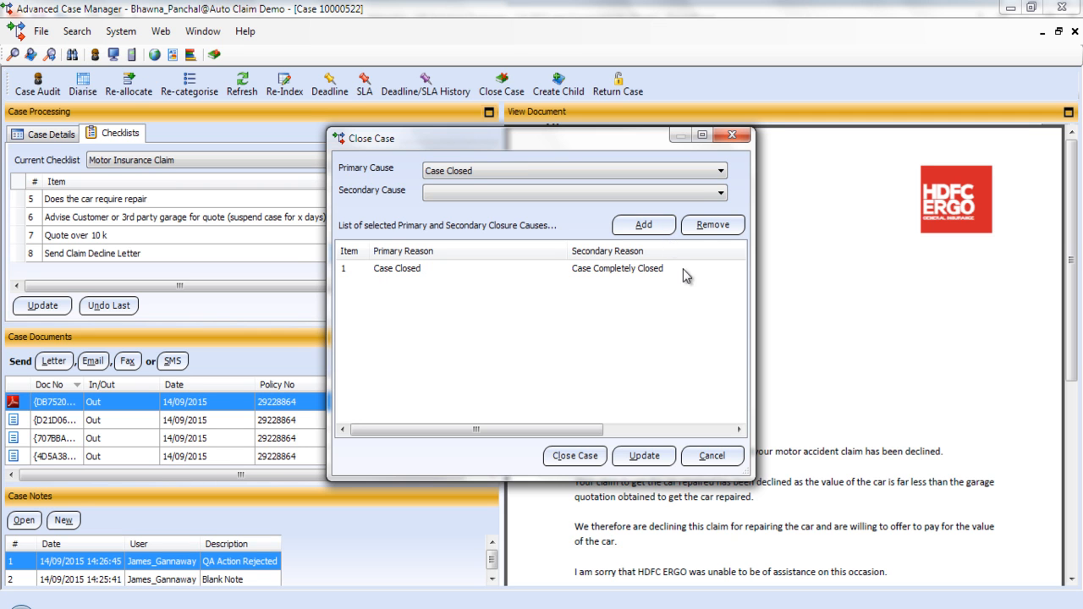
pyautogui.click(583, 458)
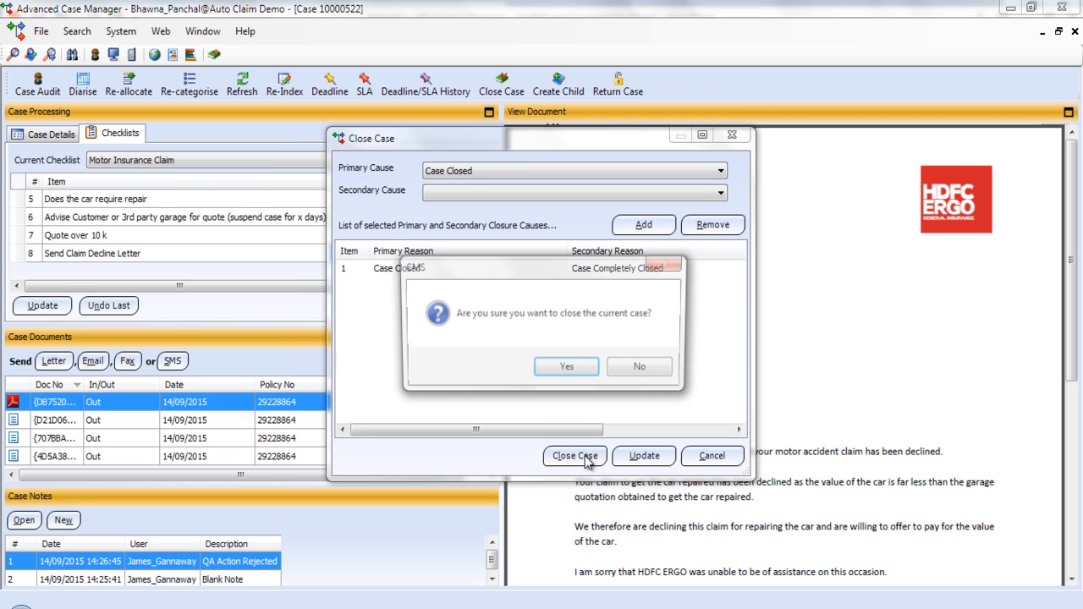
pyautogui.click(567, 367)
pyautogui.click(624, 364)
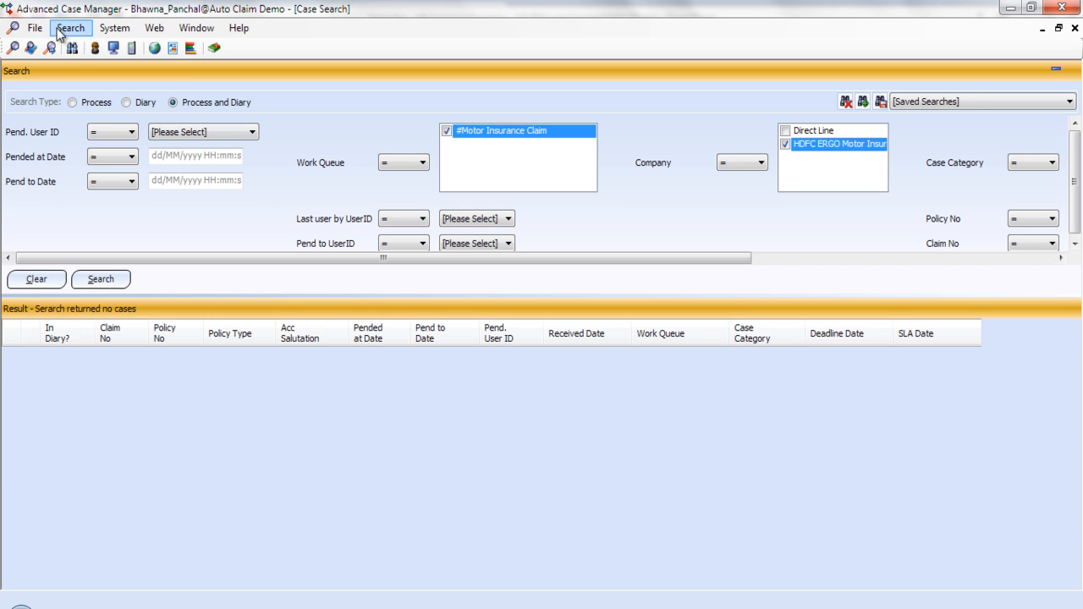
pyautogui.click(70, 28)
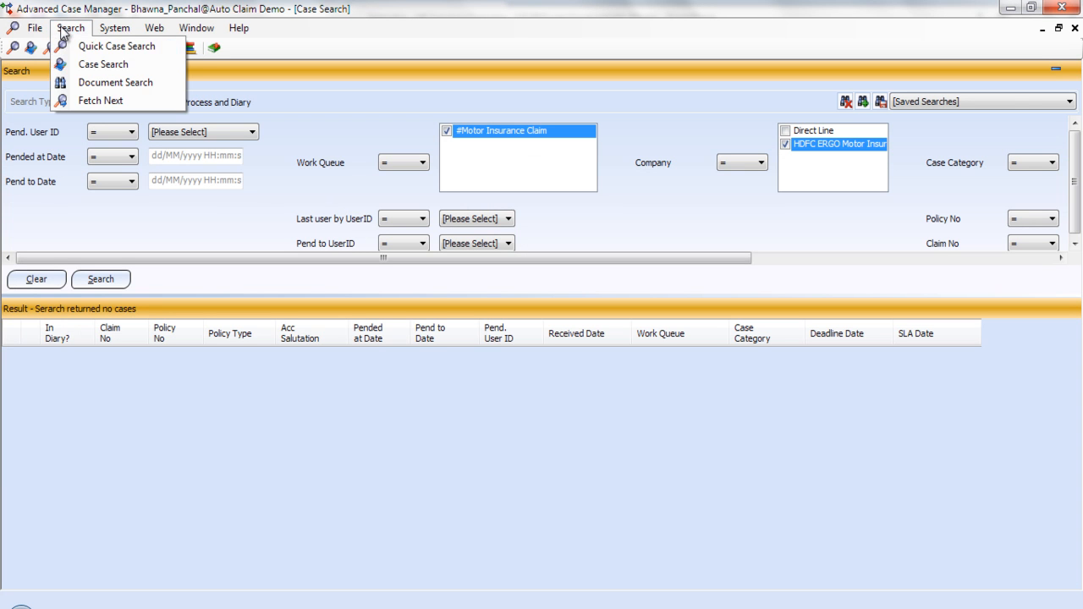